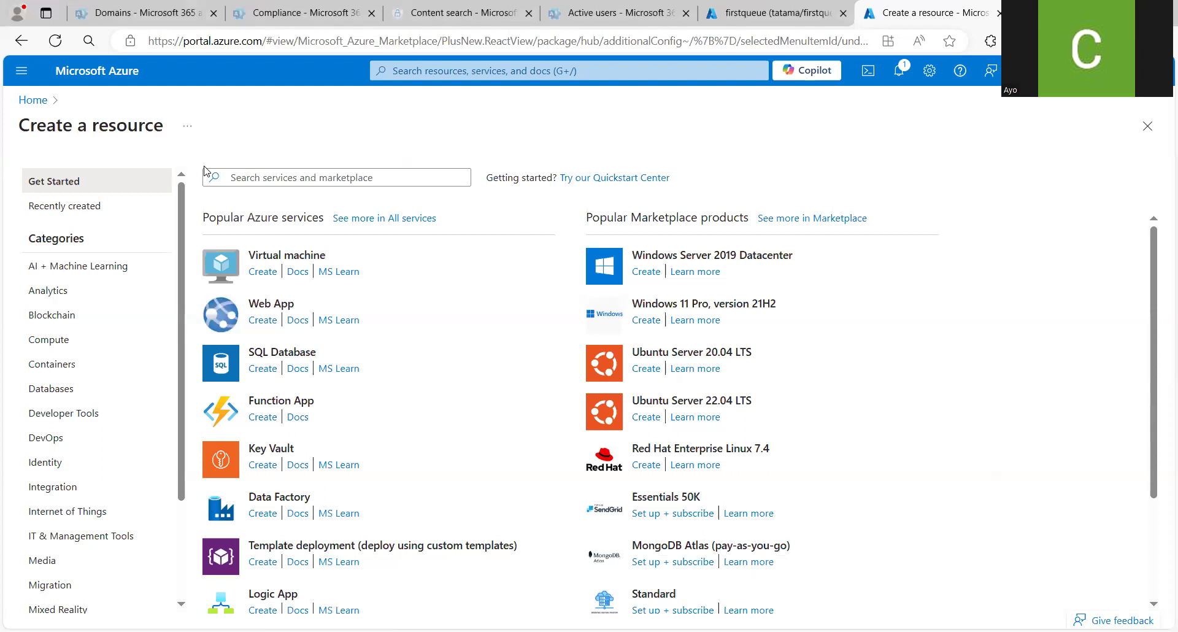
- Search the marketplace for service bus
{"action": "left_click", "coordinate": [287, 178]}
{"action": "type", "text": "ser"}
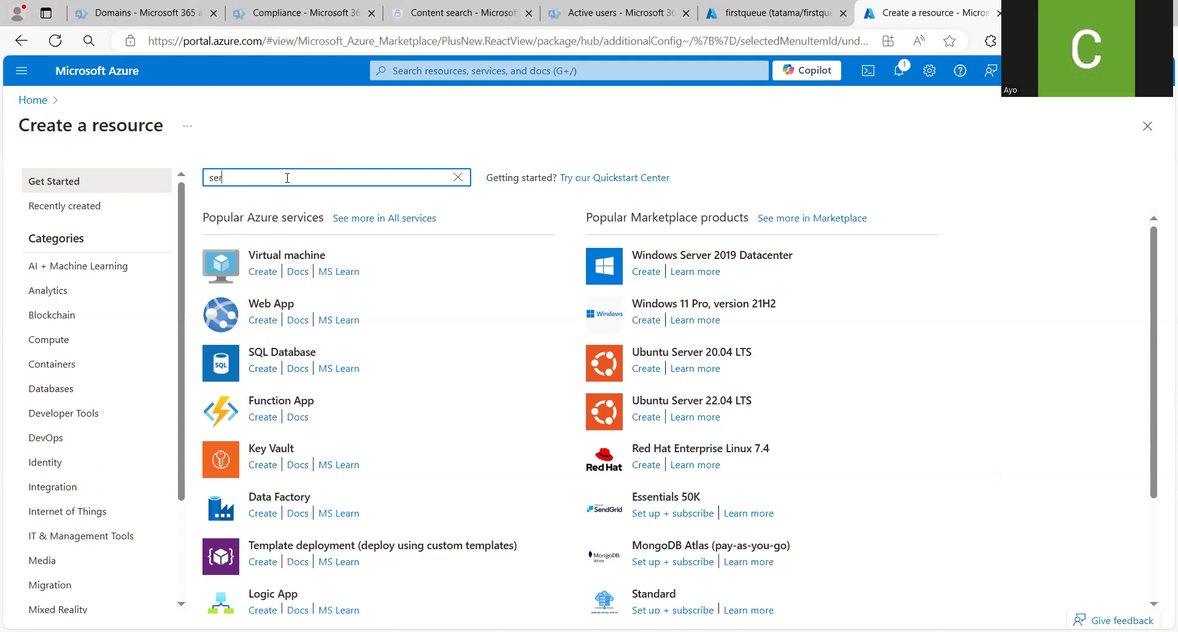
{"action": "type", "text": "vice"}
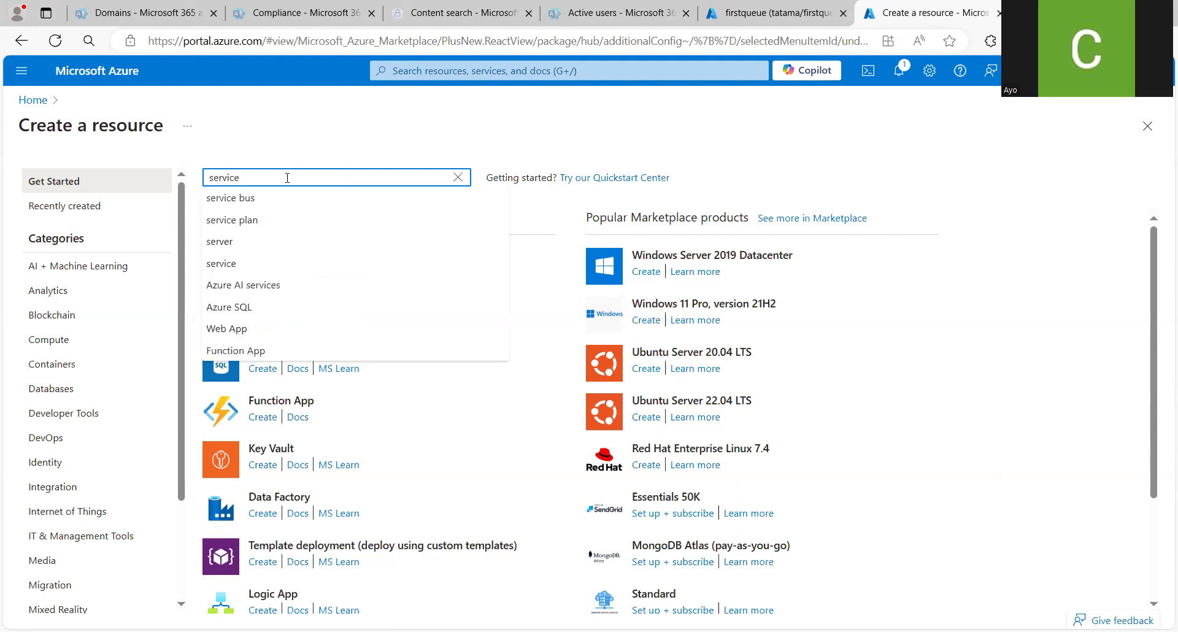
{"action": "left_click", "coordinate": [262, 197]}
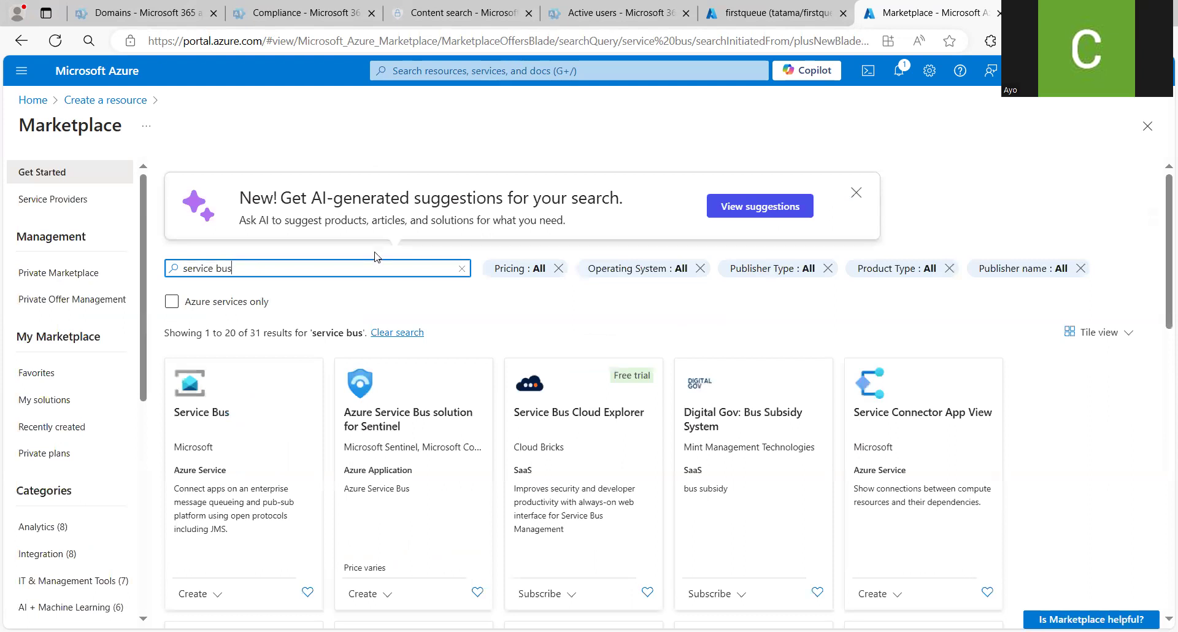
- Find the Service Bus service through the portal-wide search and start creating a new namespace
{"action": "left_click", "coordinate": [515, 71]}
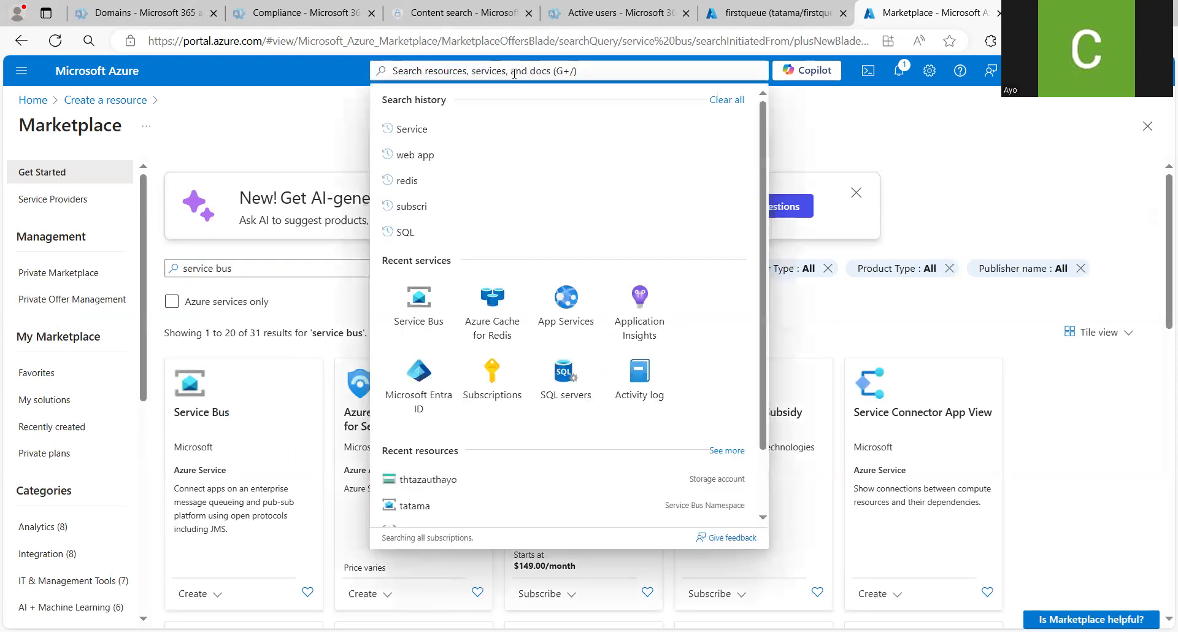
{"action": "type", "text": "service"}
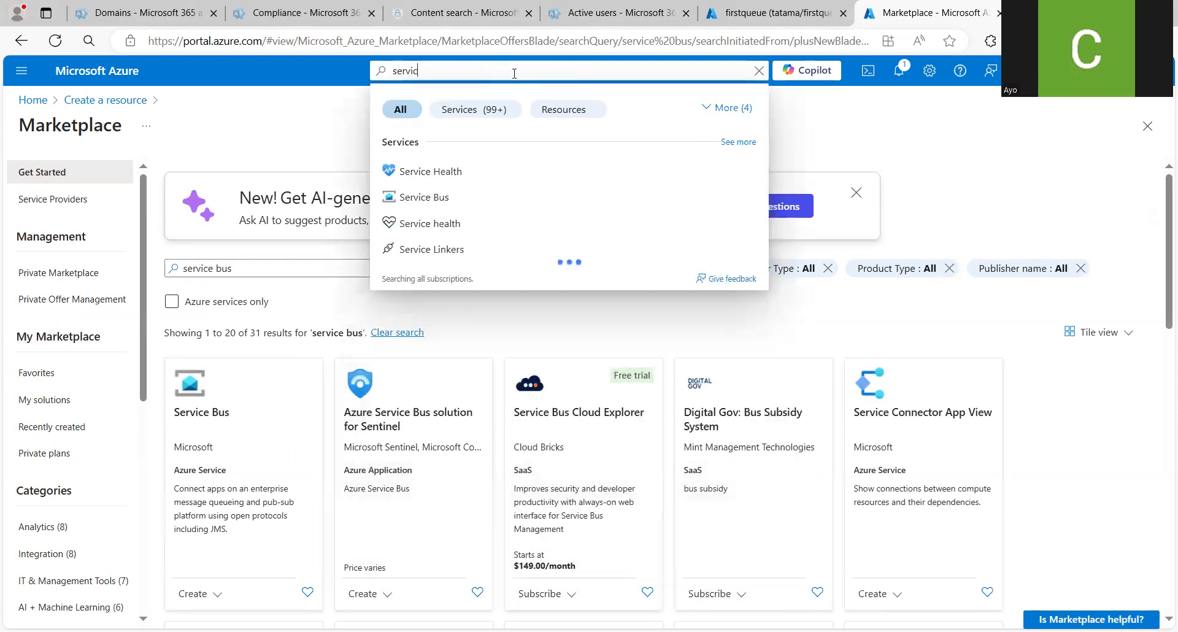
{"action": "left_click", "coordinate": [429, 194]}
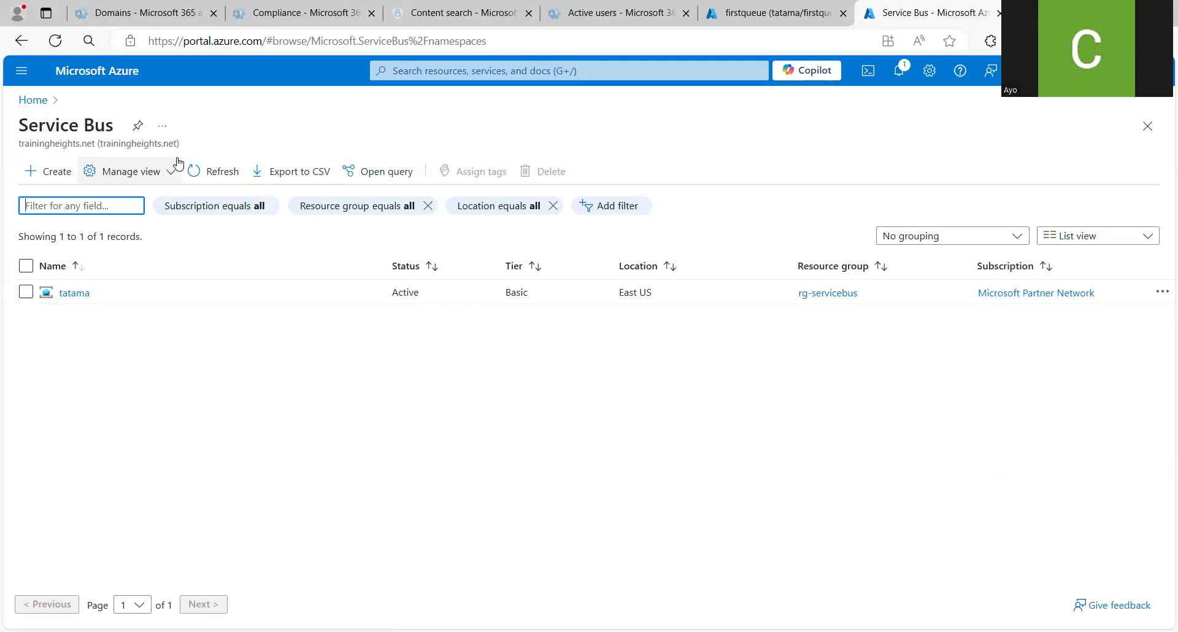
{"action": "left_click", "coordinate": [58, 168]}
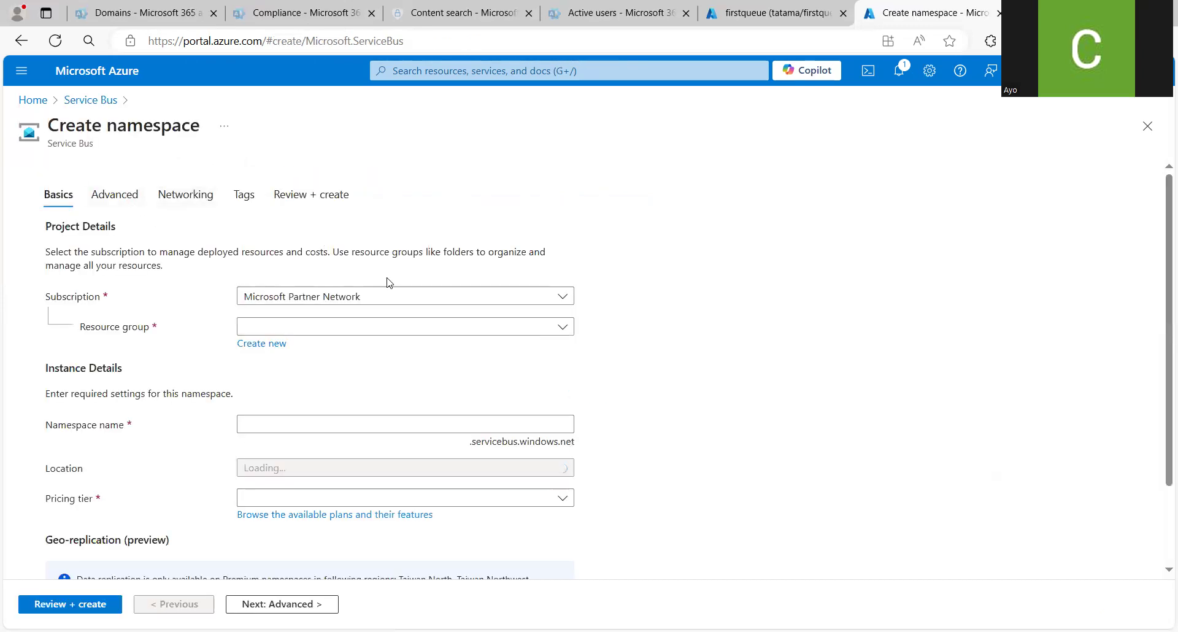
- Assign the new namespace to the existing resource group rg-servicebus
{"action": "left_click", "coordinate": [371, 330]}
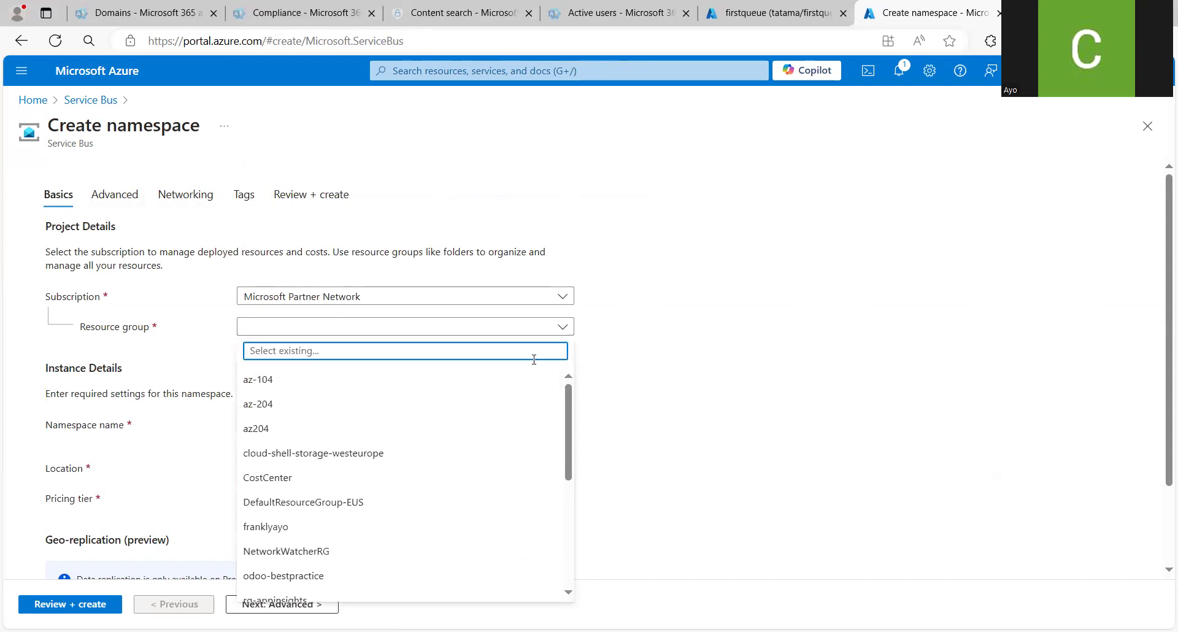
{"action": "type", "text": "rg"}
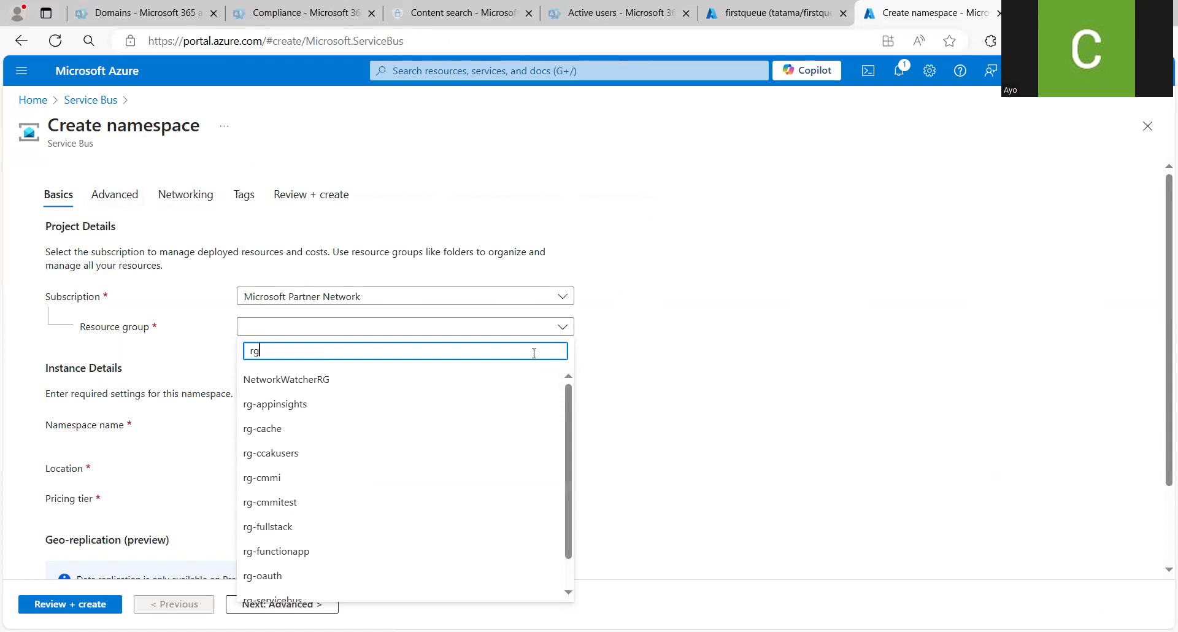
{"action": "left_click", "coordinate": [568, 445]}
{"action": "left_click_drag", "start_coordinate": [568, 448], "coordinate": [566, 484]}
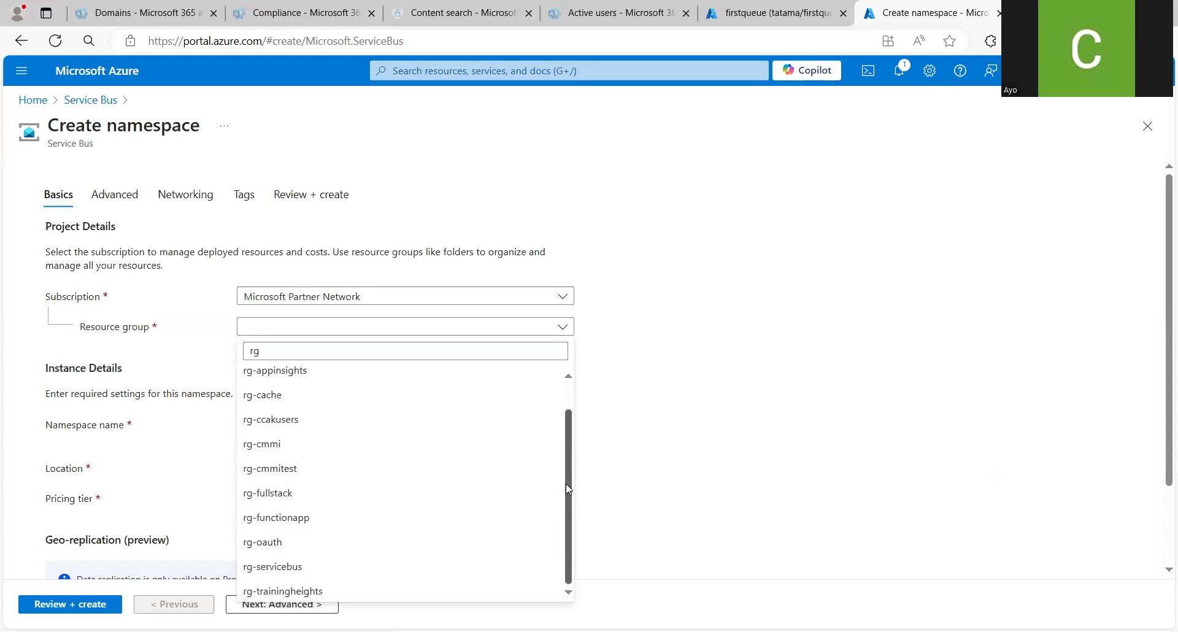
{"action": "left_click", "coordinate": [440, 565]}
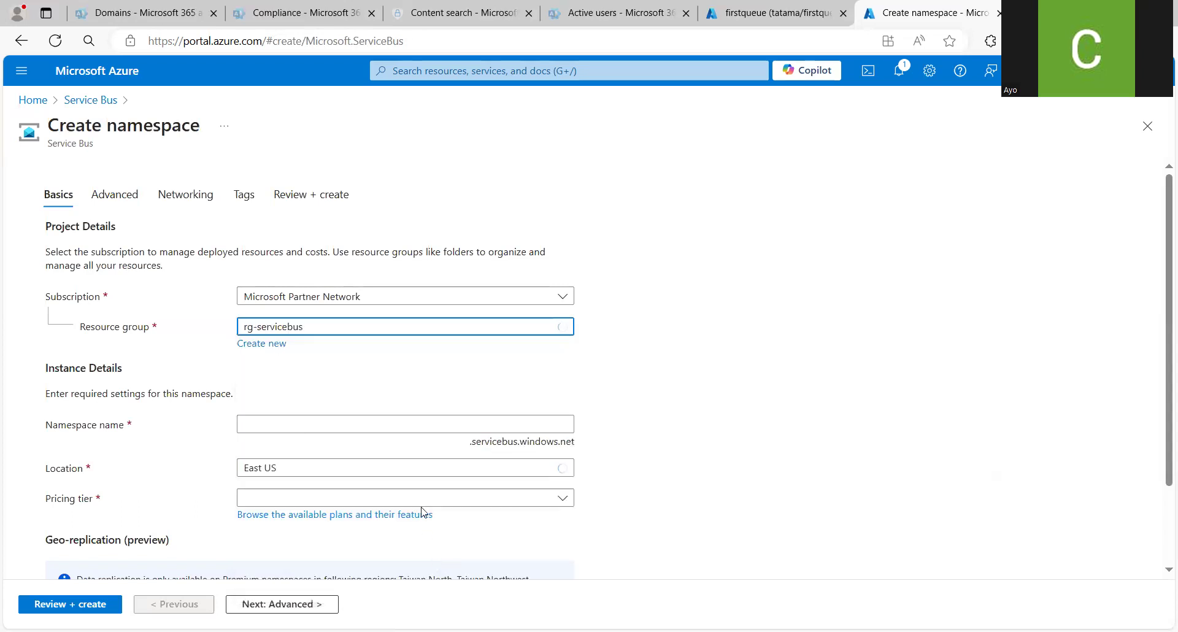
- Name the namespace franklyayo400 and choose the Basic pricing tier
{"action": "left_click", "coordinate": [342, 424]}
{"action": "type", "text": "fra"}
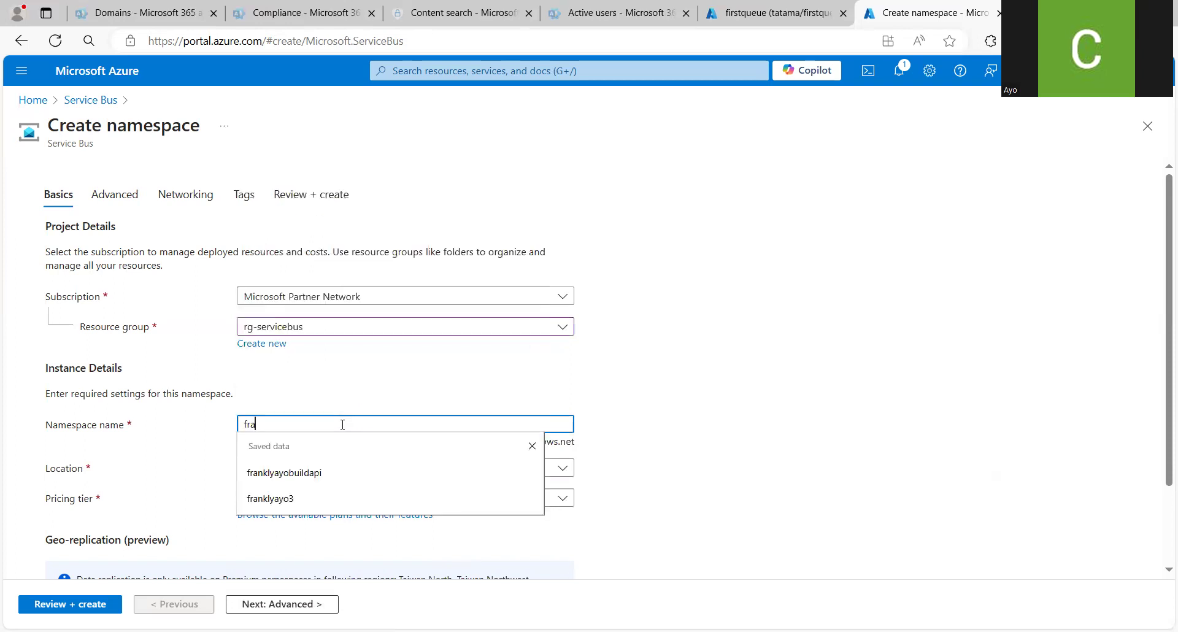
{"action": "type", "text": "nklya"}
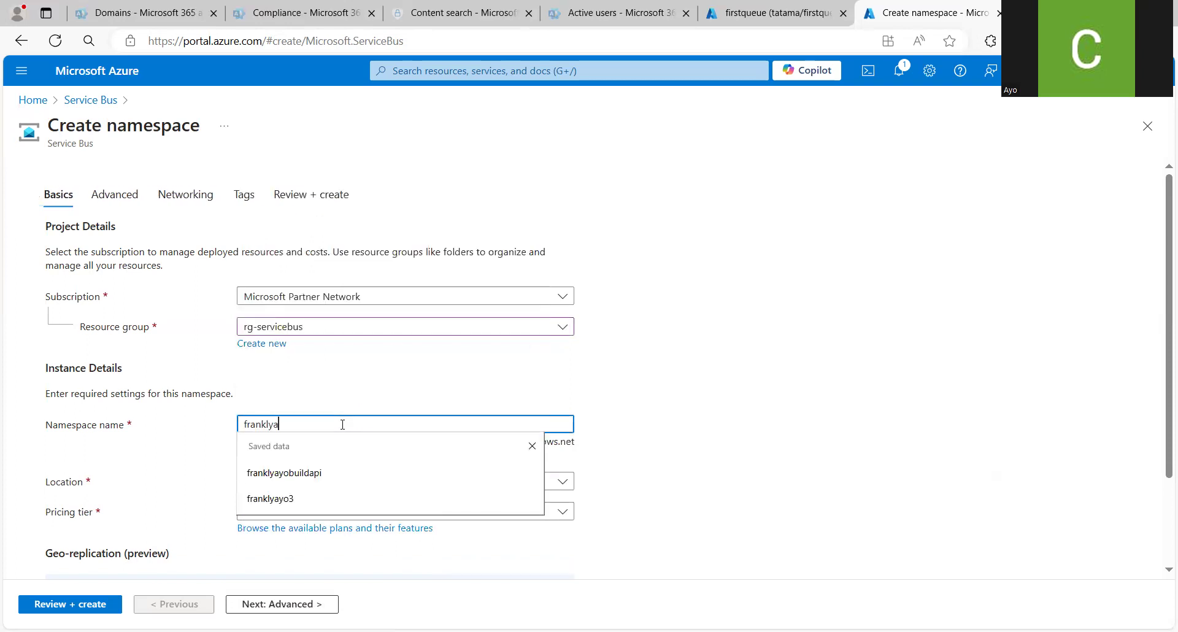
{"action": "type", "text": "yo400"}
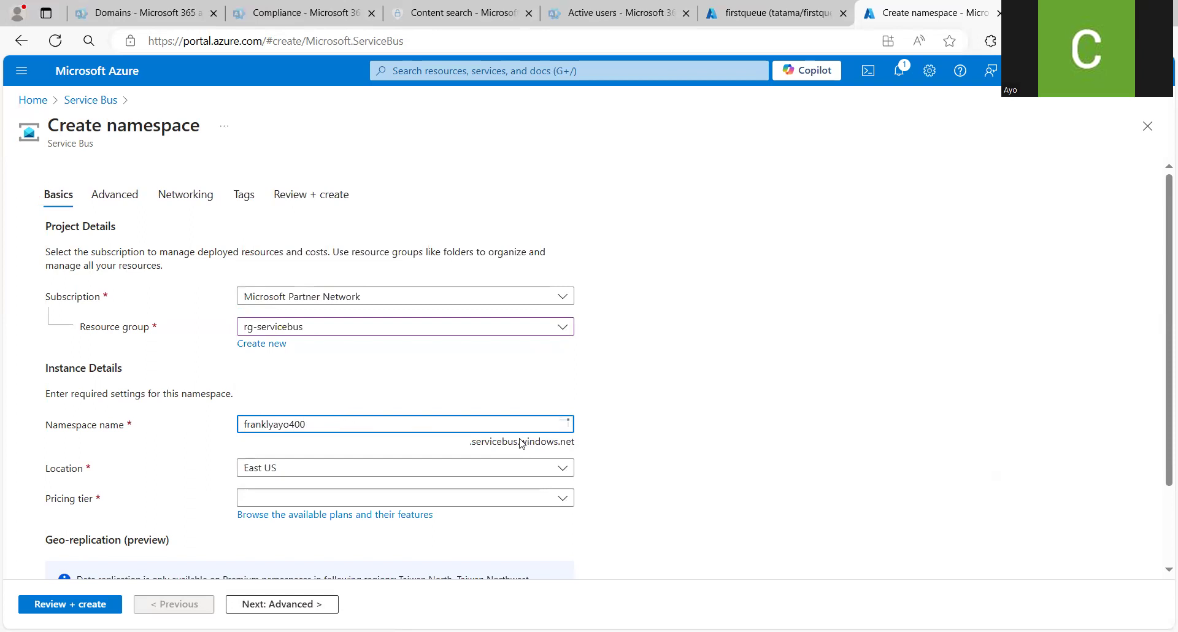
{"action": "left_click", "coordinate": [563, 503]}
{"action": "left_click", "coordinate": [501, 477]}
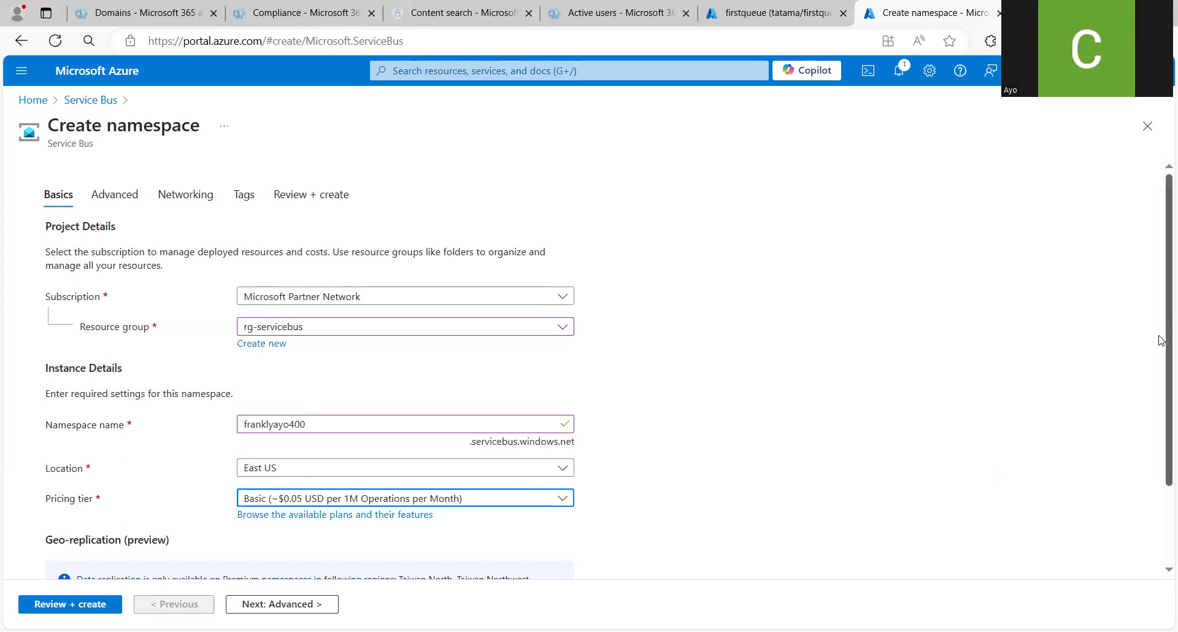
- Keep the default advanced, networking and tag settings and create the Service Bus namespace
{"action": "scroll", "coordinate": [1161, 341], "scroll_direction": "down", "scroll_amount": 2}
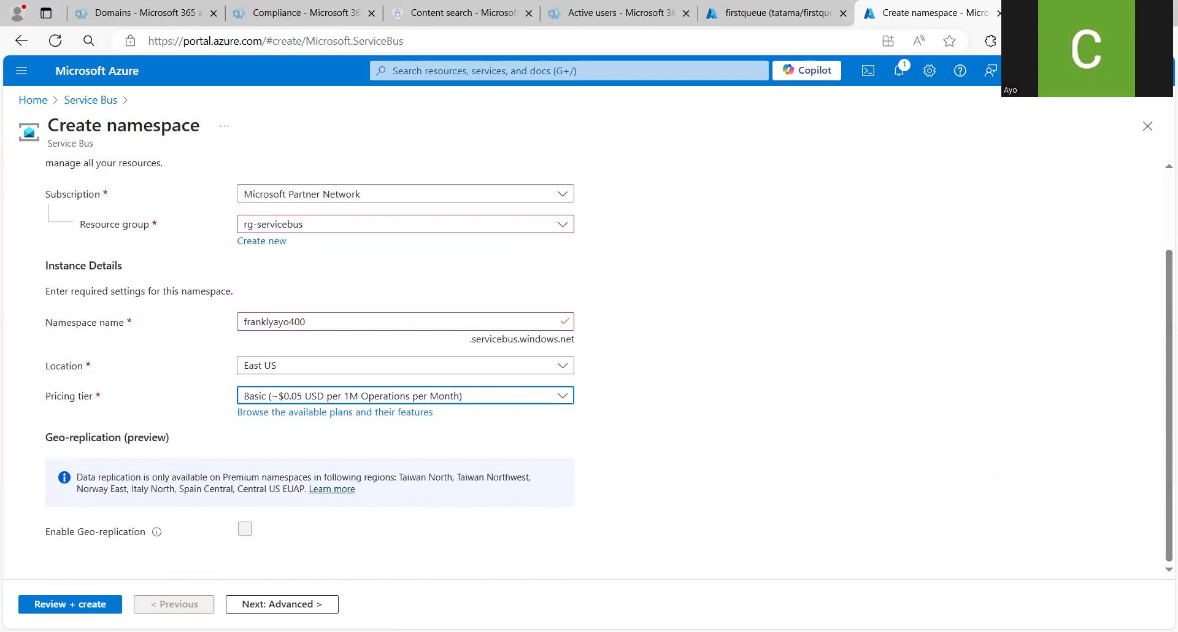
{"action": "left_click", "coordinate": [290, 604]}
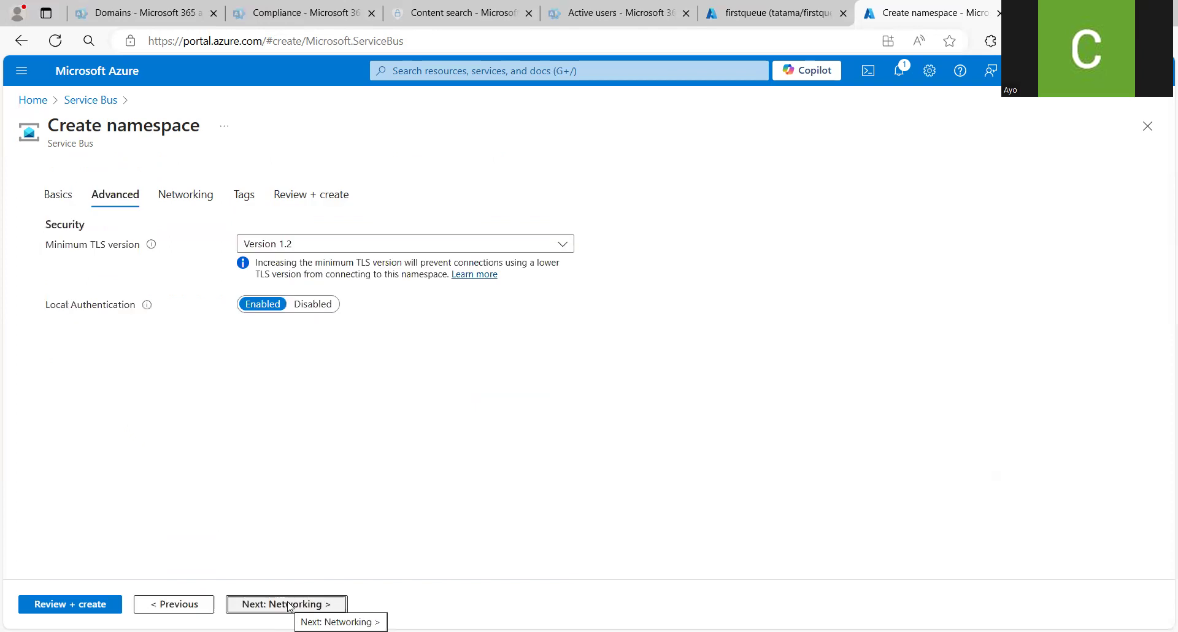
{"action": "left_click", "coordinate": [290, 604]}
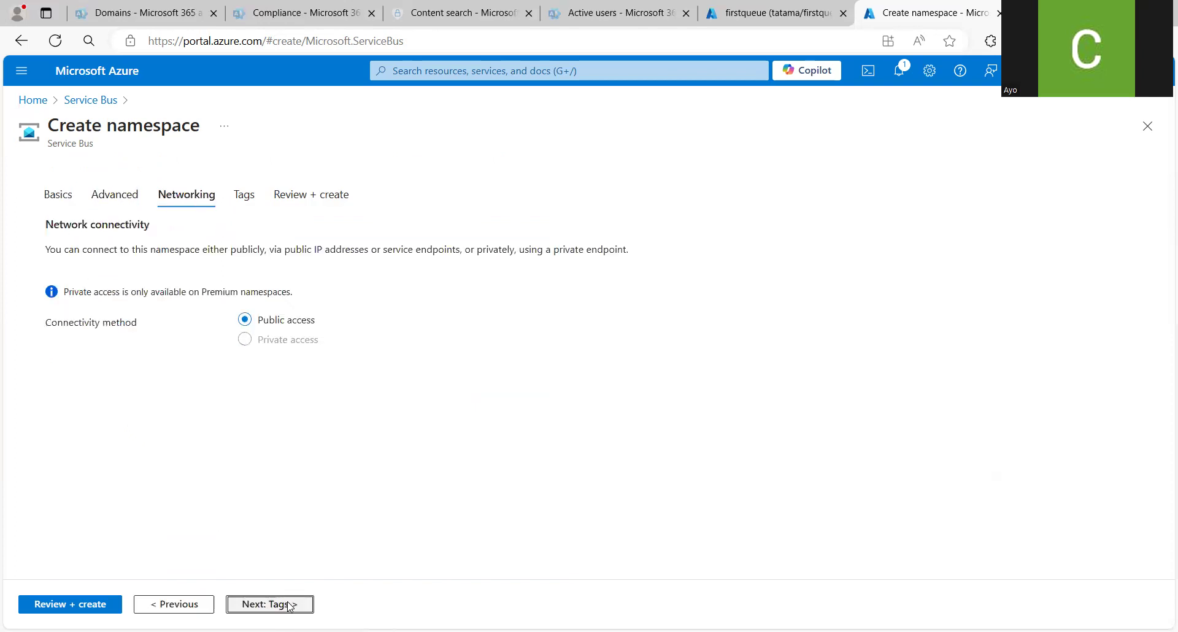
{"action": "left_click", "coordinate": [290, 604]}
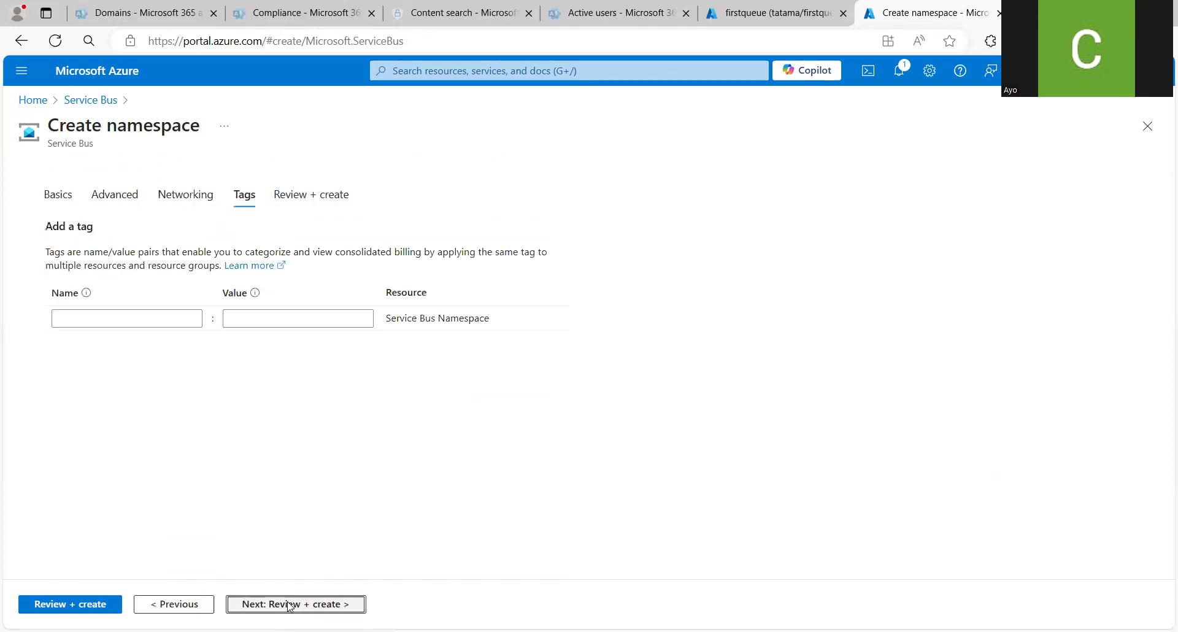
{"action": "left_click", "coordinate": [290, 604]}
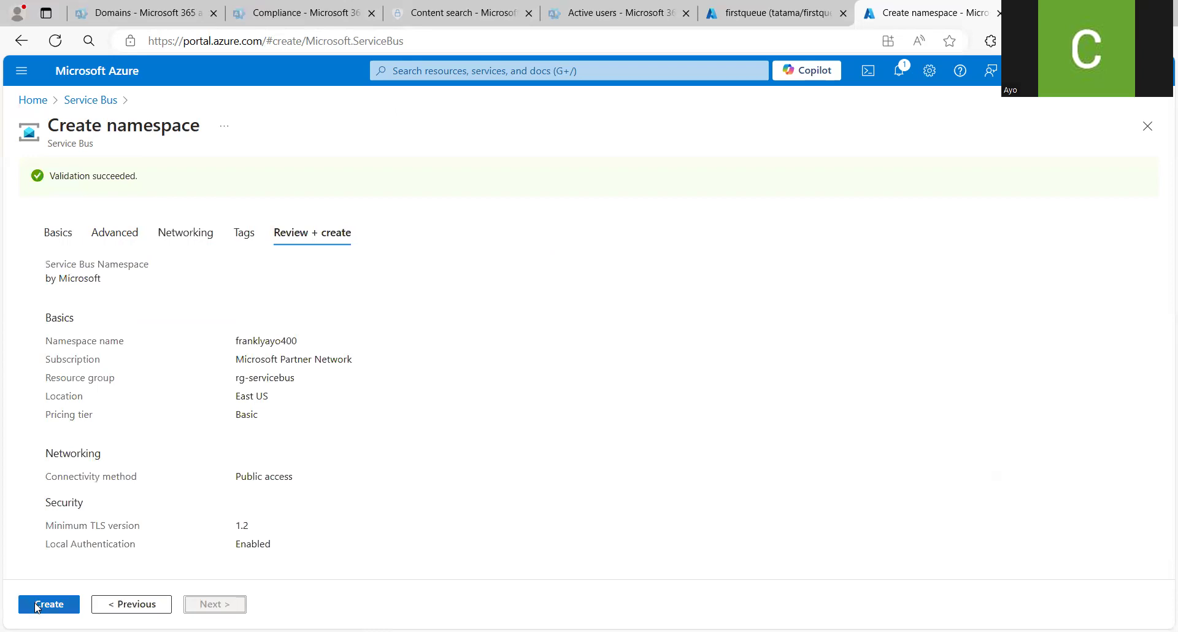
{"action": "left_click", "coordinate": [37, 605]}
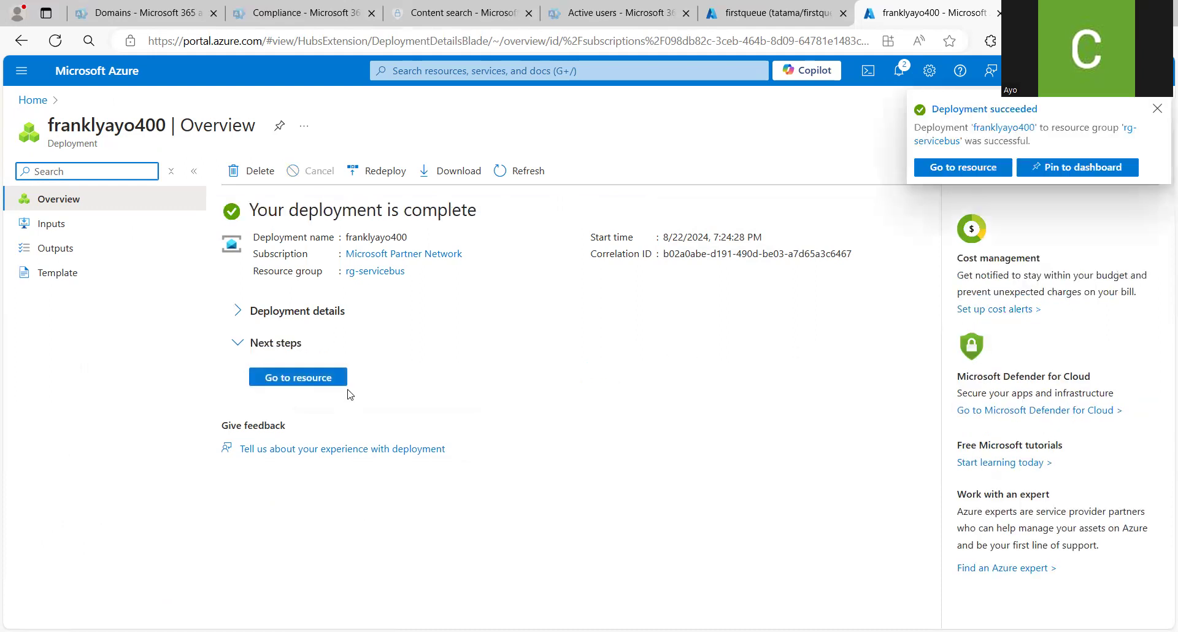
- Open the deployed franklyayo400 namespace and look over its entities
{"action": "left_click", "coordinate": [314, 378]}
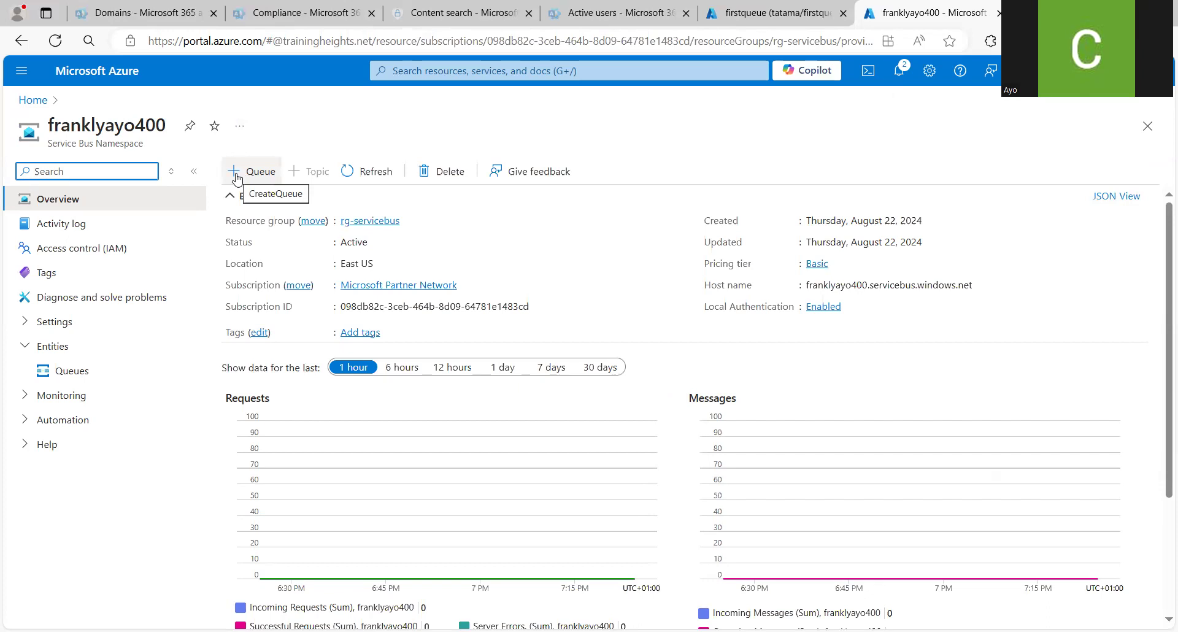
{"action": "left_click", "coordinate": [24, 348]}
{"action": "left_click", "coordinate": [24, 349]}
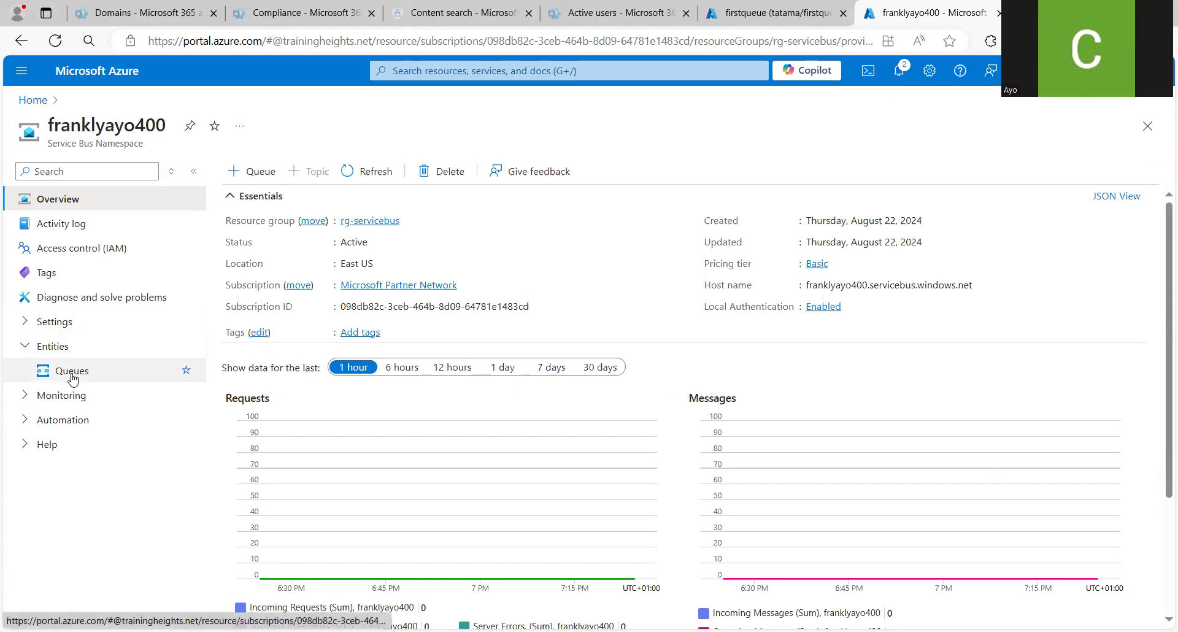
- Start a new queue in the namespace, naming it franklyayo100 and keeping the 1 GB maximum size
{"action": "left_click", "coordinate": [247, 175]}
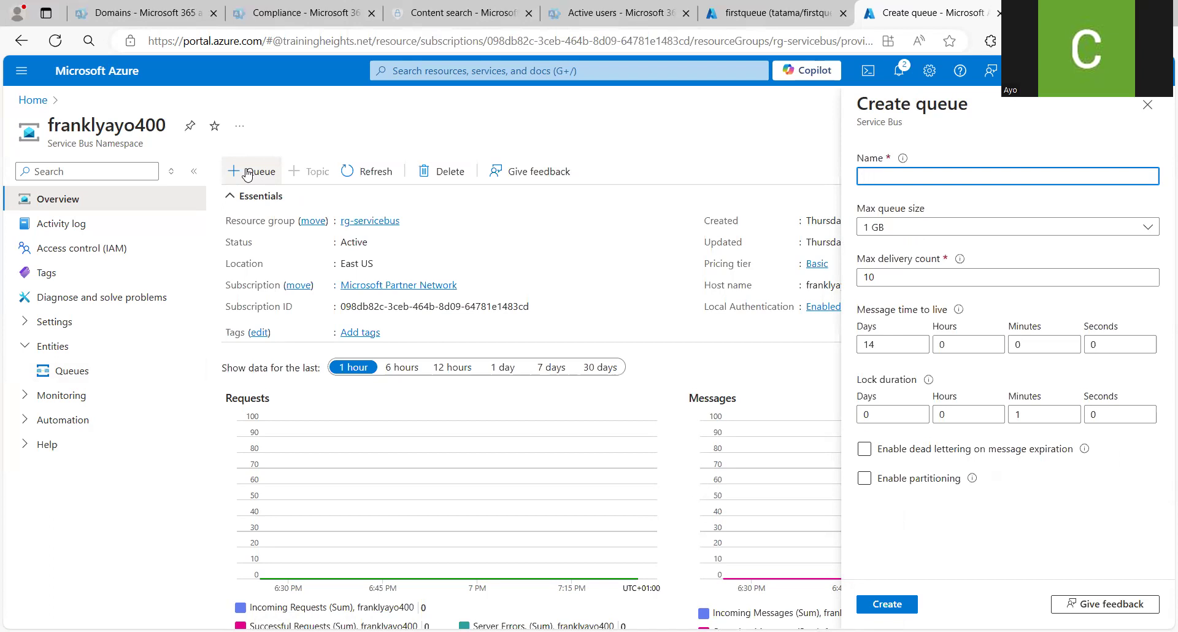
{"action": "type", "text": "franklyayo"}
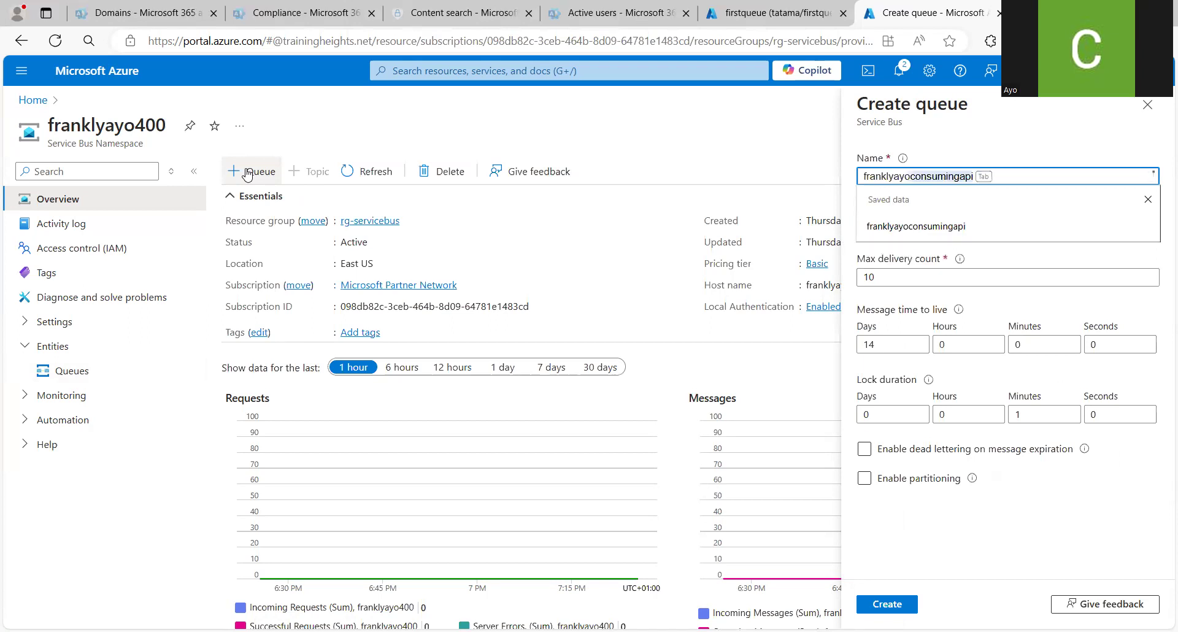
{"action": "type", "text": "100"}
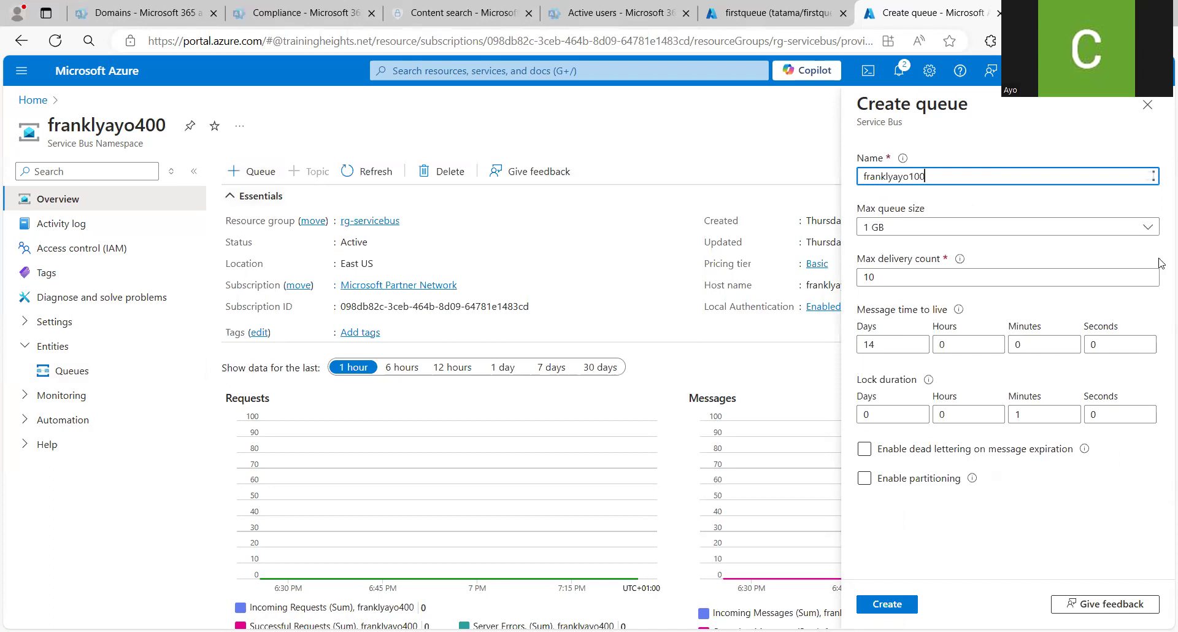
{"action": "left_click", "coordinate": [1148, 229]}
{"action": "left_click", "coordinate": [1148, 229]}
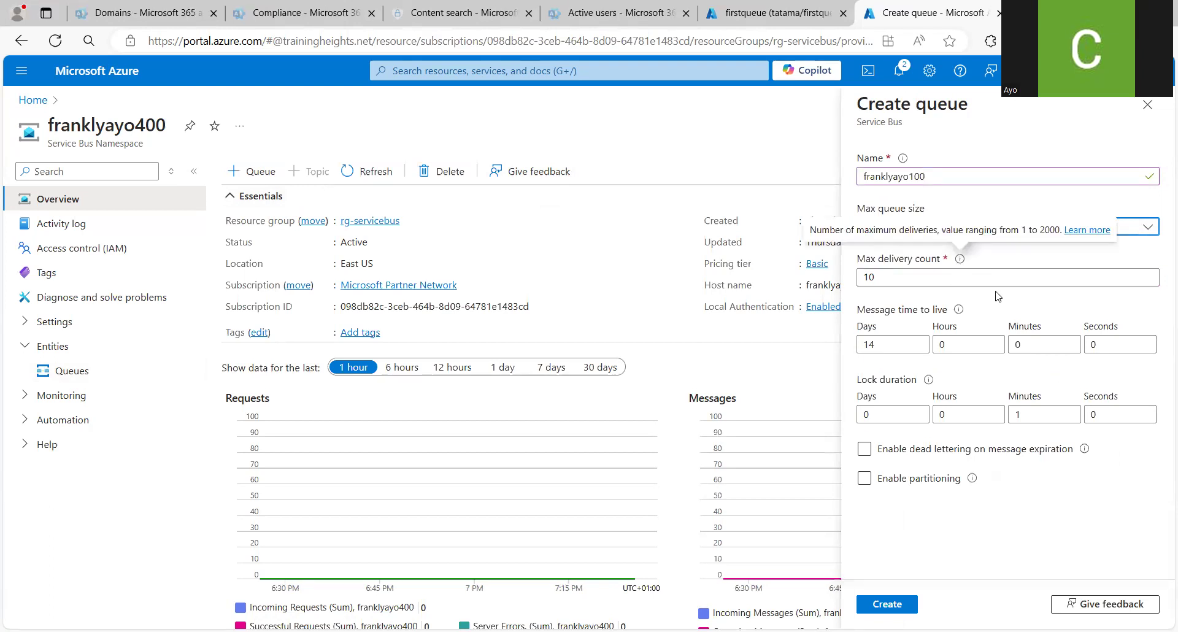
- Set the message time to live to 0 days and 30 minutes, and create the queue
{"action": "left_click", "coordinate": [900, 346]}
{"action": "key", "text": "BackSpace"}
{"action": "key", "text": "BackSpace"}
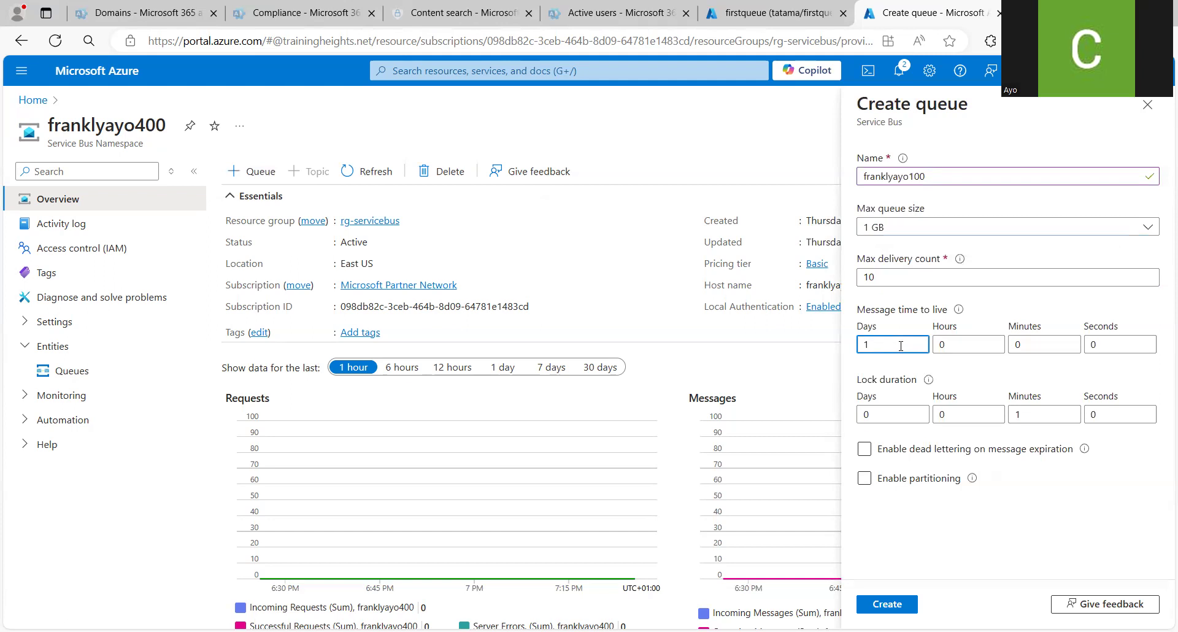
{"action": "type", "text": "0"}
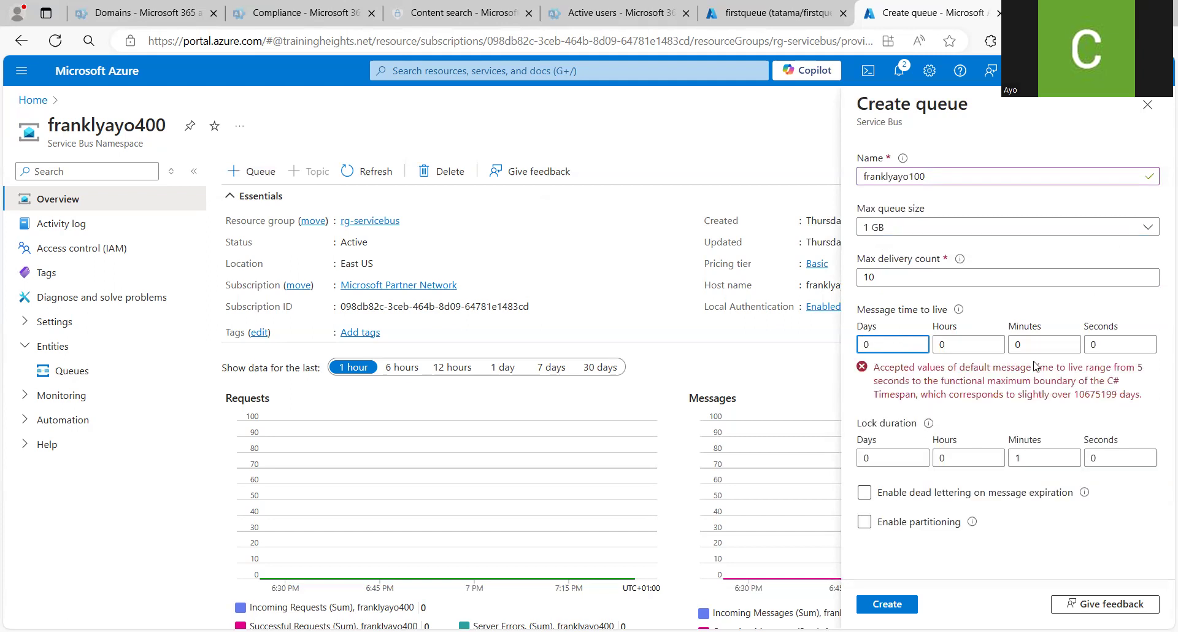
{"action": "left_click", "coordinate": [1042, 343]}
{"action": "key", "text": "BackSpace"}
{"action": "type", "text": "30"}
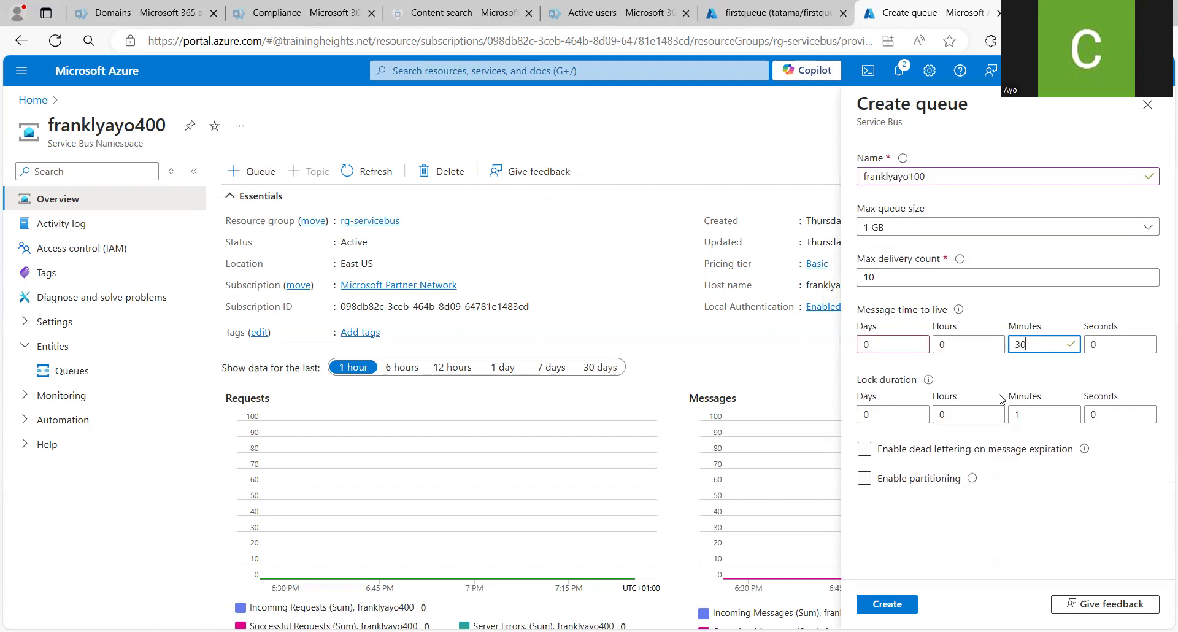
{"action": "left_click", "coordinate": [949, 556]}
{"action": "left_click", "coordinate": [887, 604]}
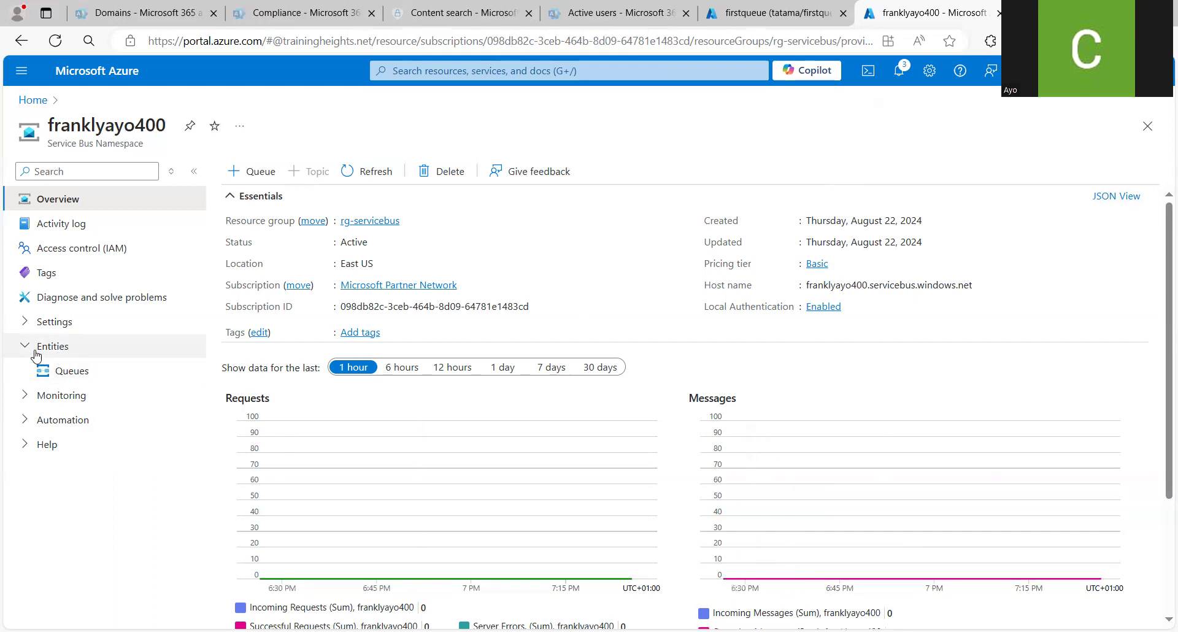
- Open the franklyayo100 queue from the namespace's queue list, review its overview, and go to its Service Bus Explorer
{"action": "left_click", "coordinate": [63, 372]}
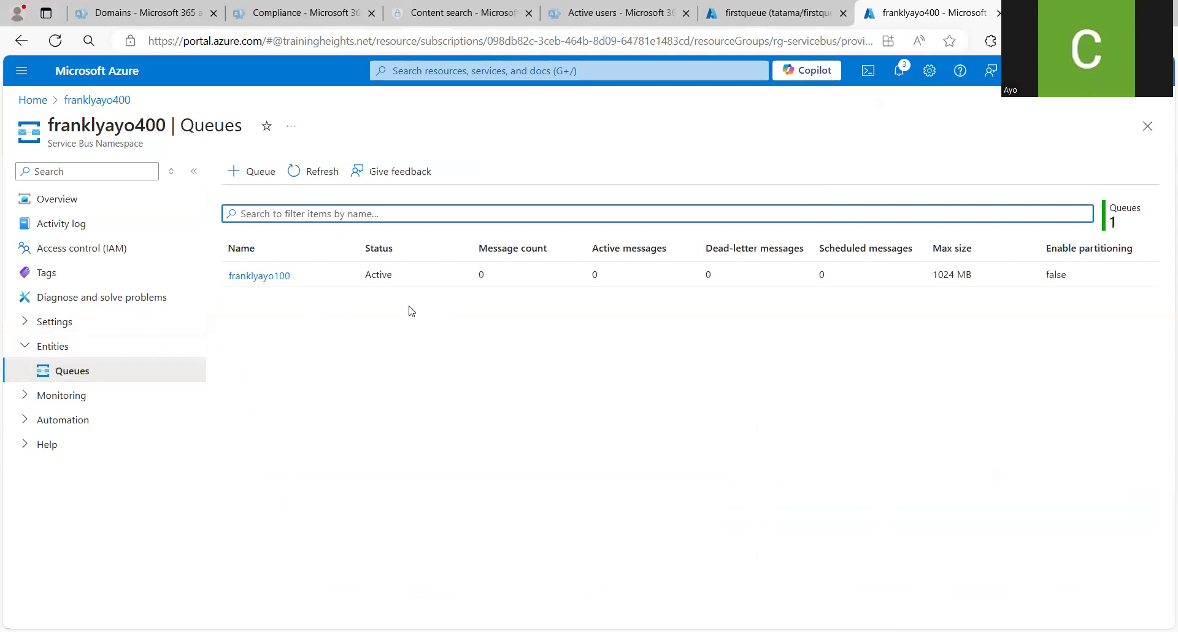
{"action": "left_click", "coordinate": [283, 278]}
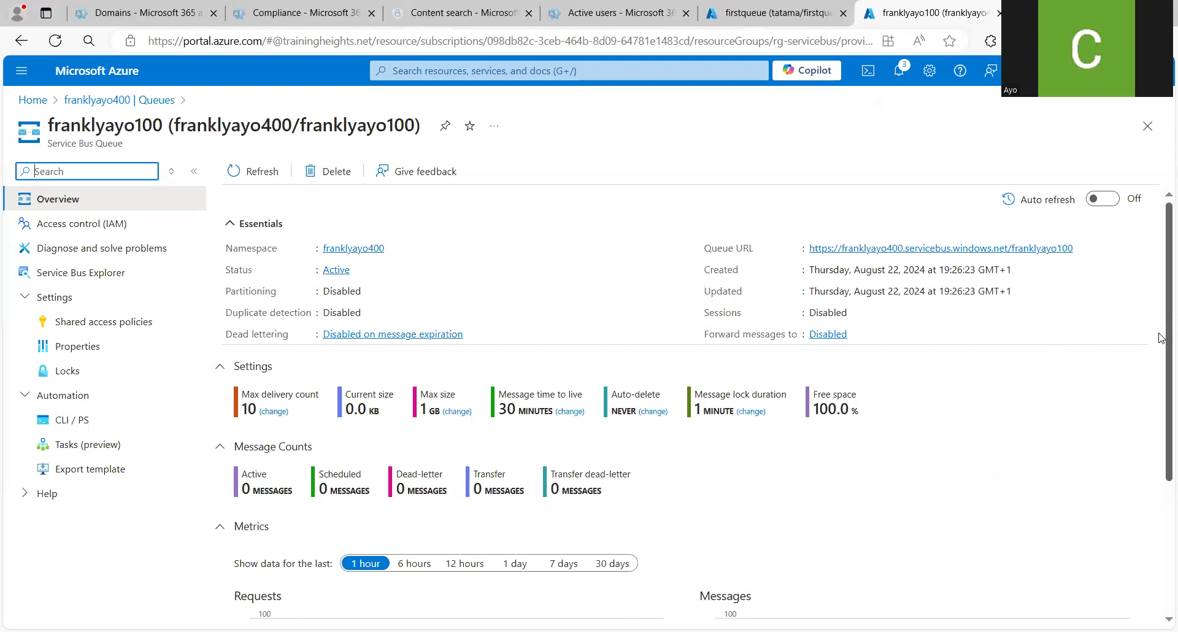
{"action": "scroll", "coordinate": [1161, 335], "scroll_direction": "down", "scroll_amount": 3}
{"action": "scroll", "coordinate": [1160, 307], "scroll_direction": "up", "scroll_amount": 2}
{"action": "scroll", "coordinate": [1160, 294], "scroll_direction": "up", "scroll_amount": 1}
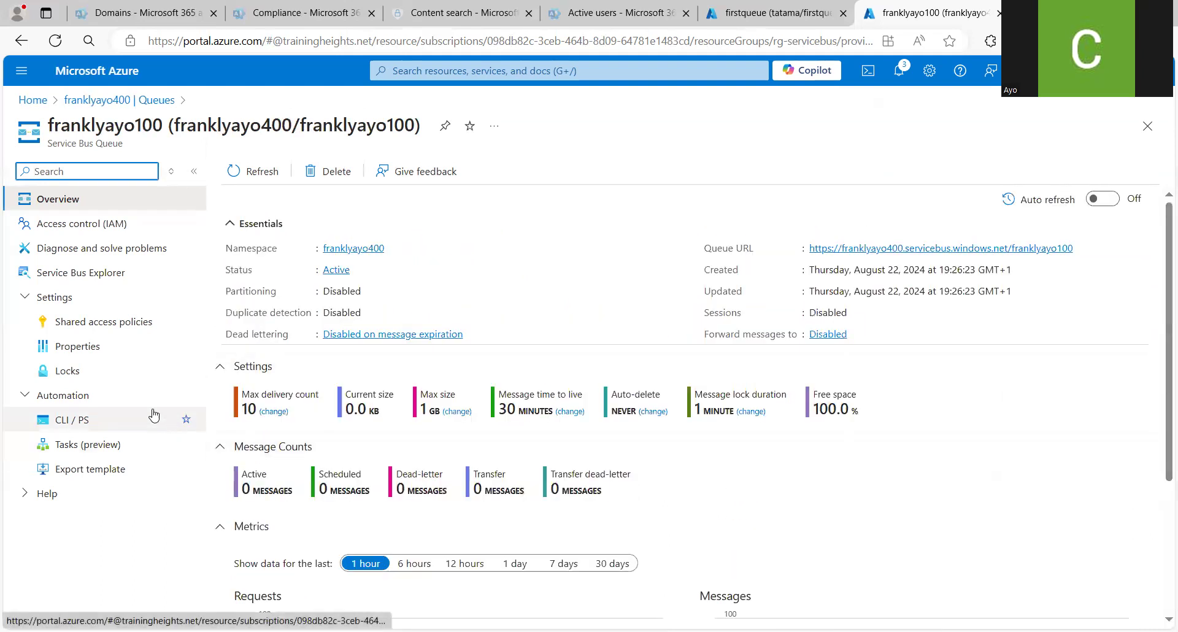
{"action": "left_click", "coordinate": [77, 279]}
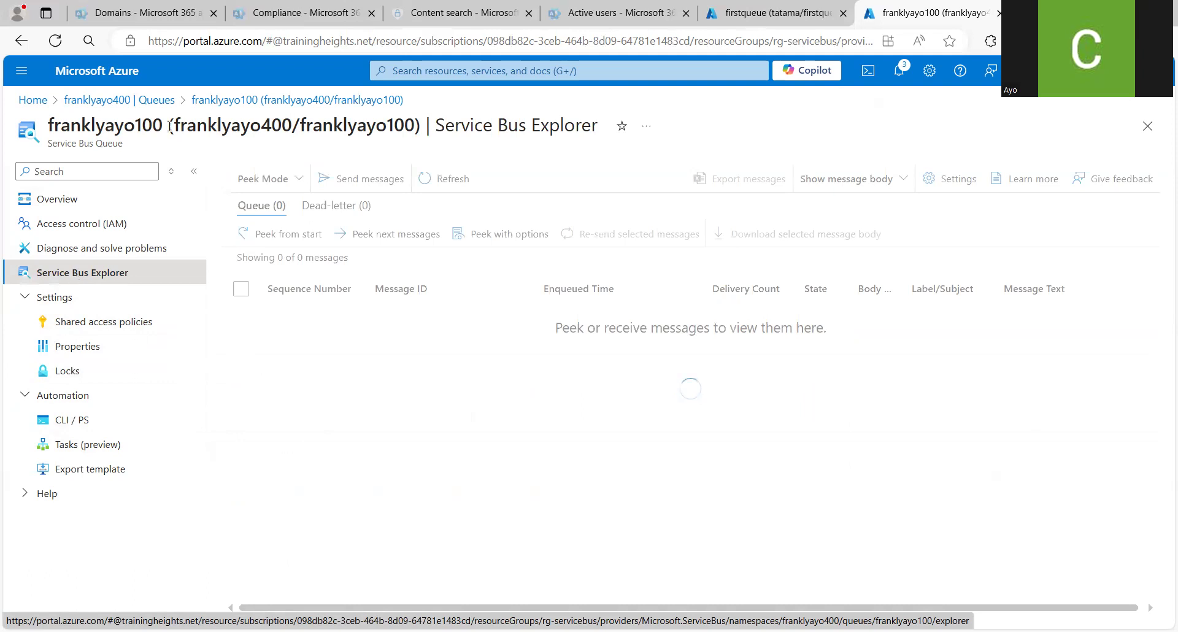
{"action": "left_click_drag", "start_coordinate": [163, 127], "coordinate": [51, 126]}
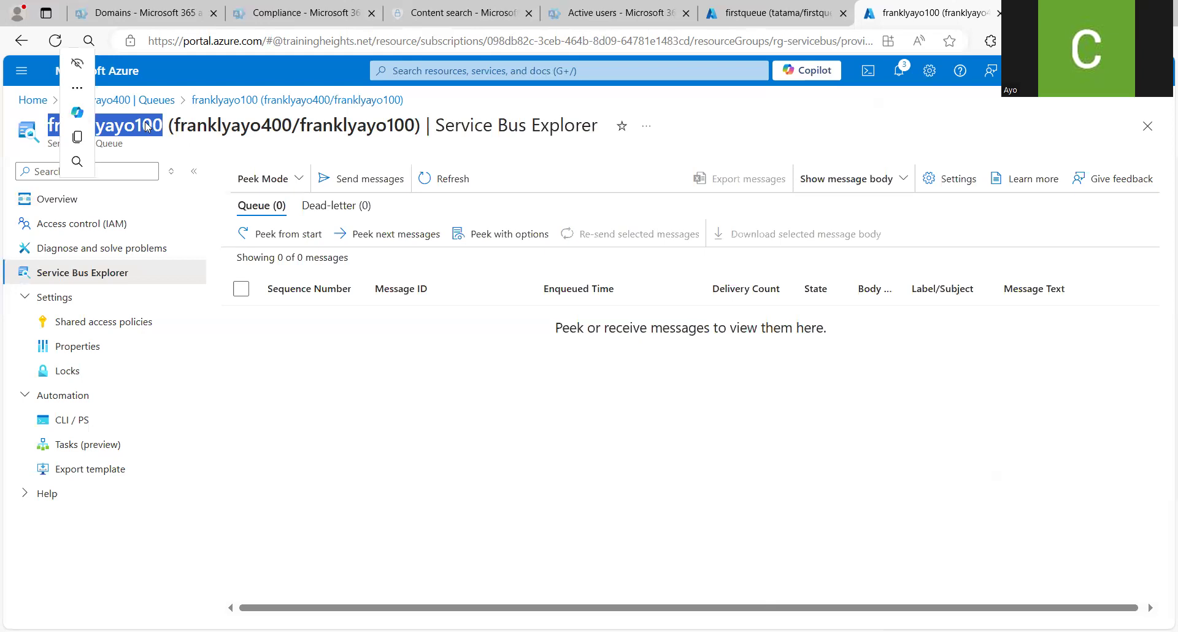
{"action": "left_click", "coordinate": [244, 146]}
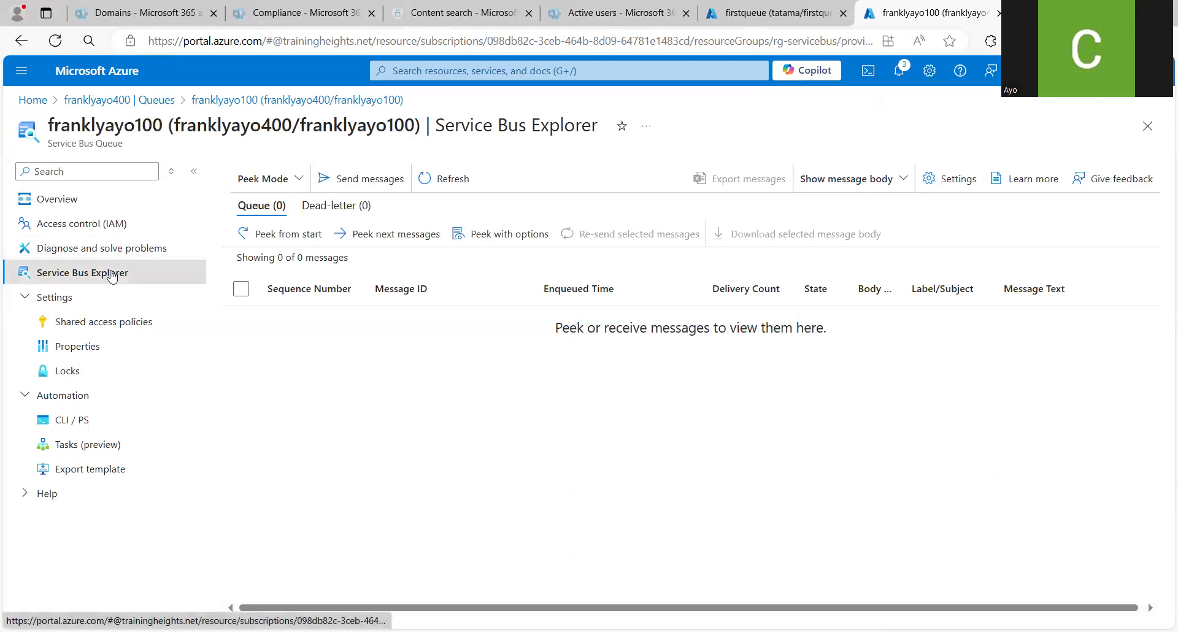
- Send a text/plain message with the body "first msg" to the franklyayo100 queue
{"action": "left_click", "coordinate": [375, 182]}
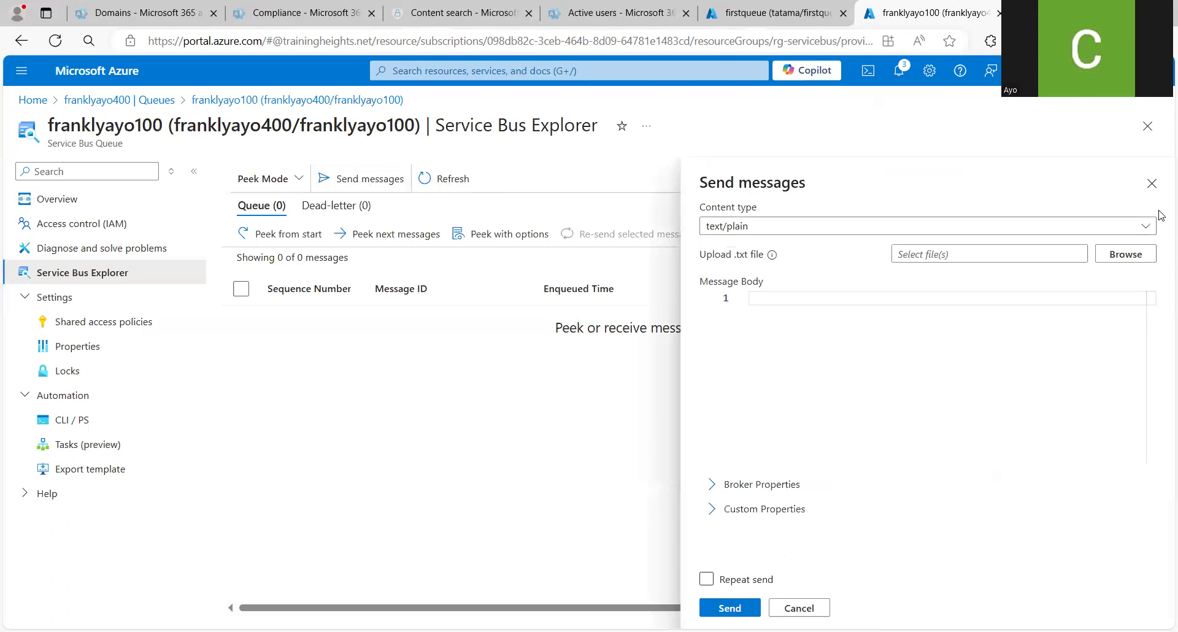
{"action": "left_click", "coordinate": [1146, 228]}
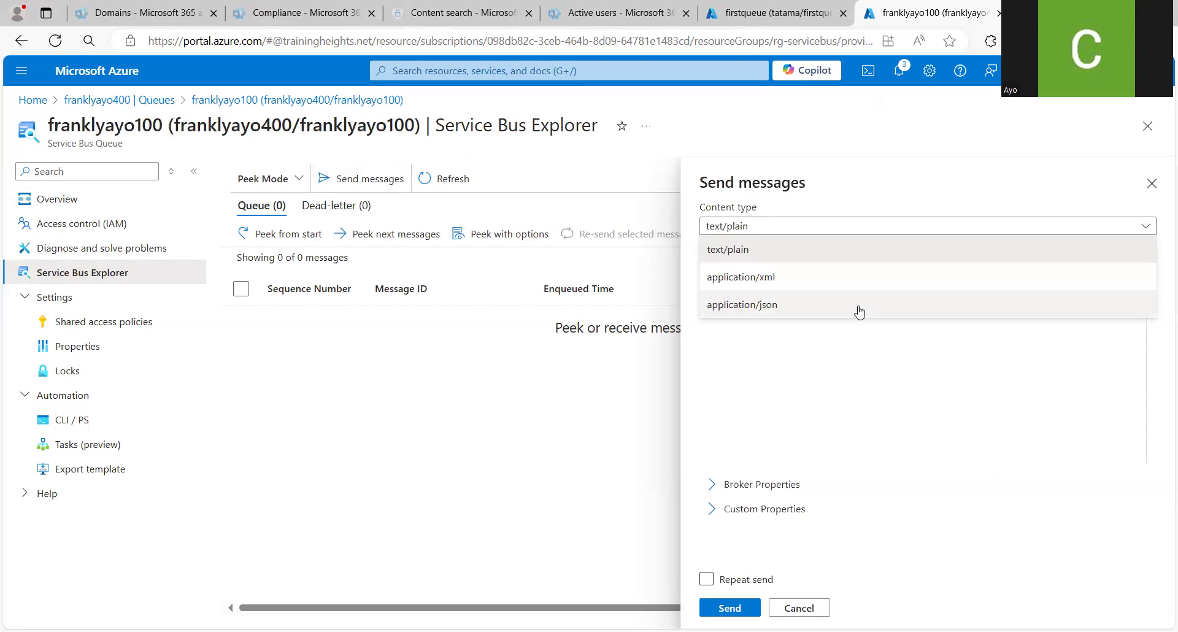
{"action": "left_click", "coordinate": [1093, 251]}
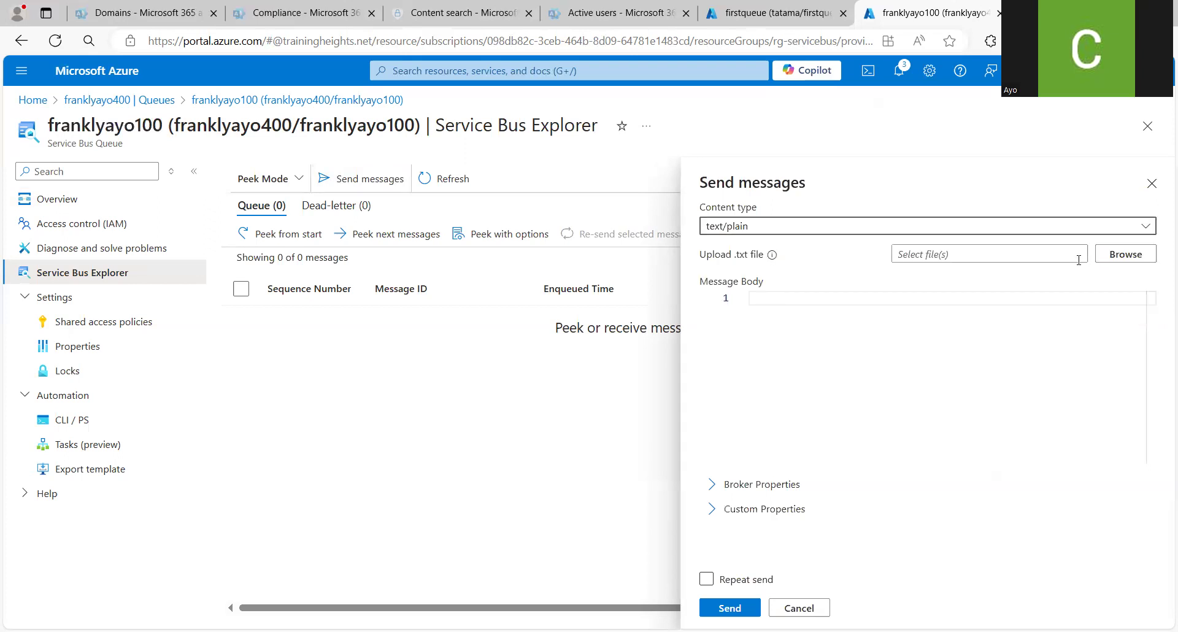
{"action": "left_click", "coordinate": [915, 344]}
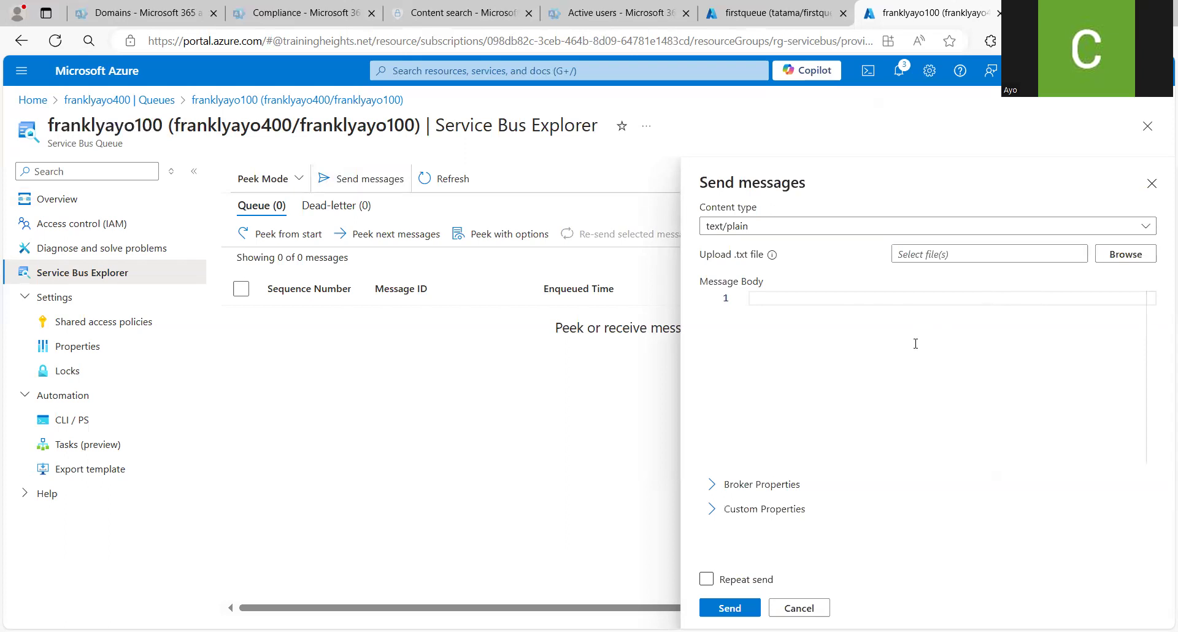
{"action": "type", "text": "first msgs"}
{"action": "key", "text": "BackSpace"}
{"action": "left_click", "coordinate": [730, 608]}
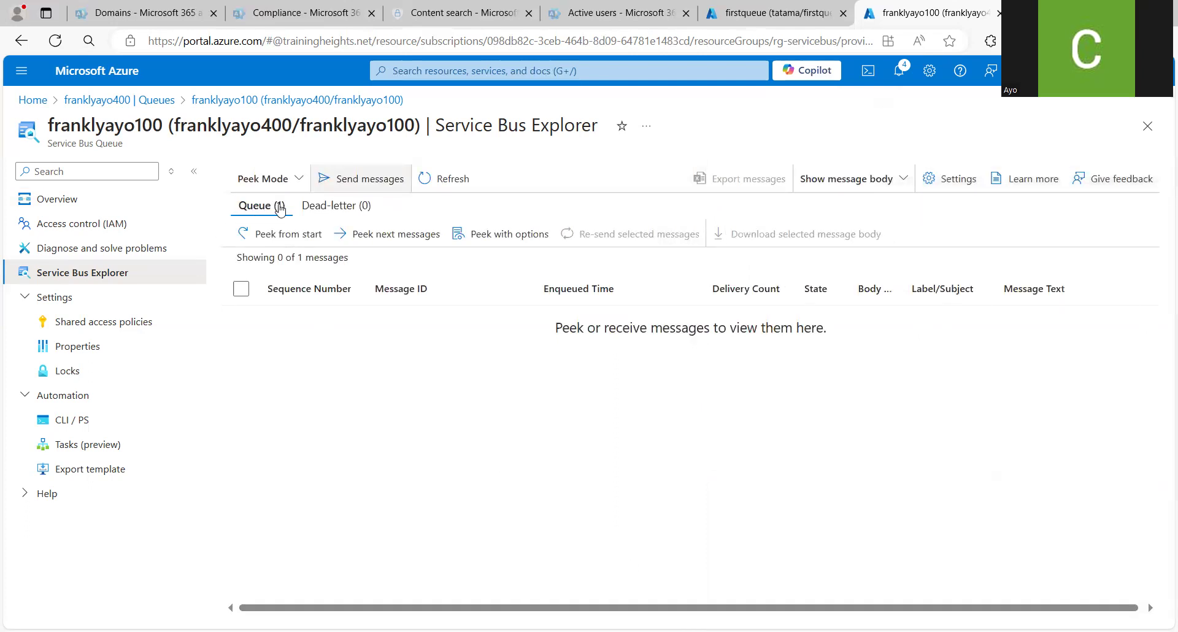
- Send another plain-text message to the queue with the body "second message"
{"action": "left_click", "coordinate": [382, 179]}
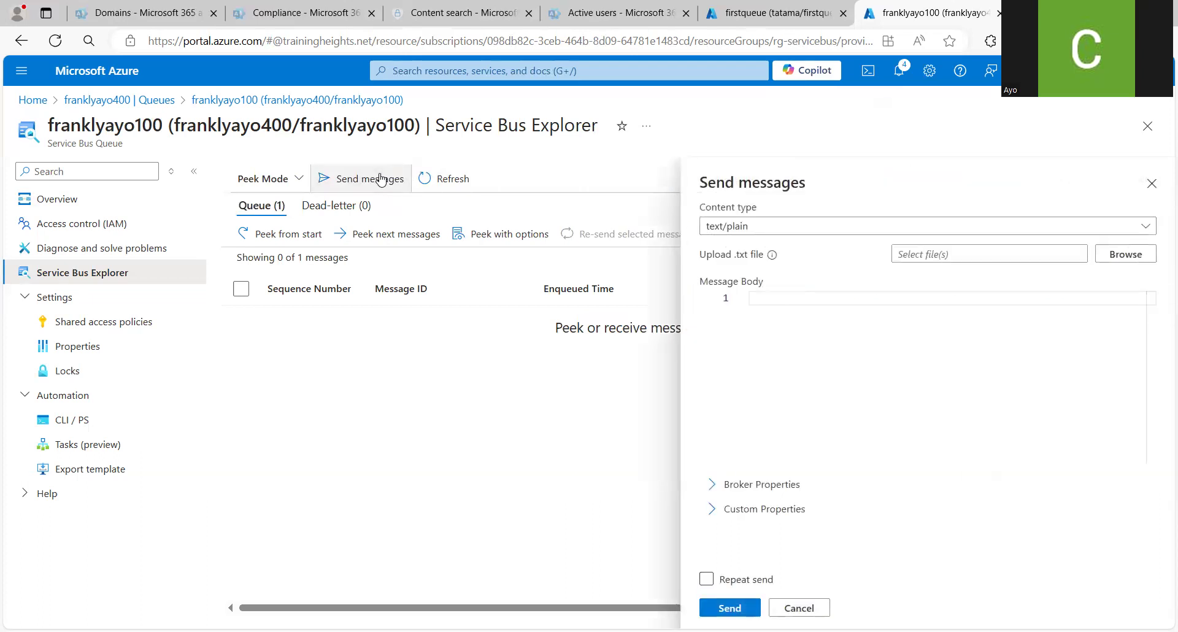
{"action": "left_click", "coordinate": [802, 319]}
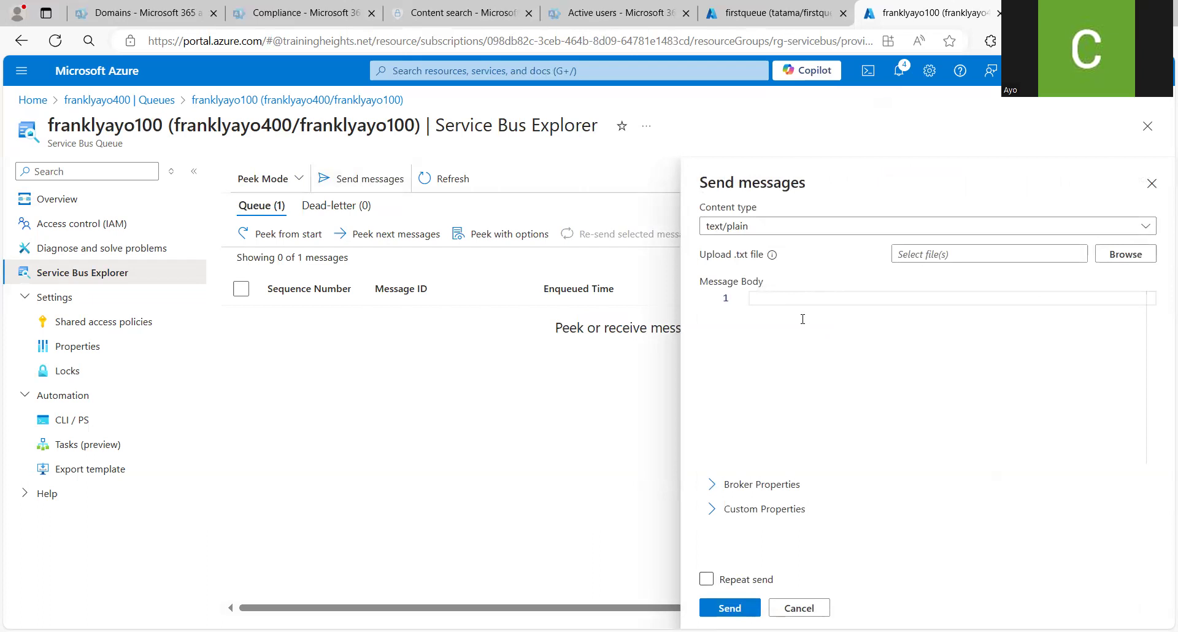
{"action": "type", "text": "second message"}
{"action": "left_click", "coordinate": [729, 608]}
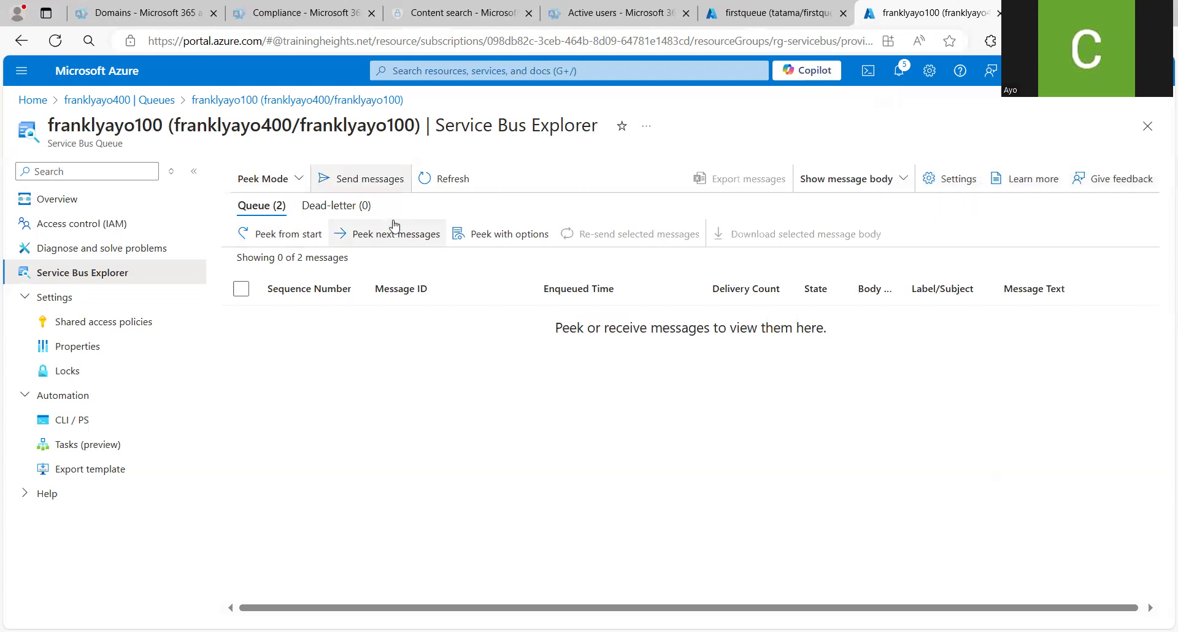
- Send one more plain-text message to the queue with the body "third message"
{"action": "left_click", "coordinate": [377, 181]}
{"action": "left_click", "coordinate": [784, 361]}
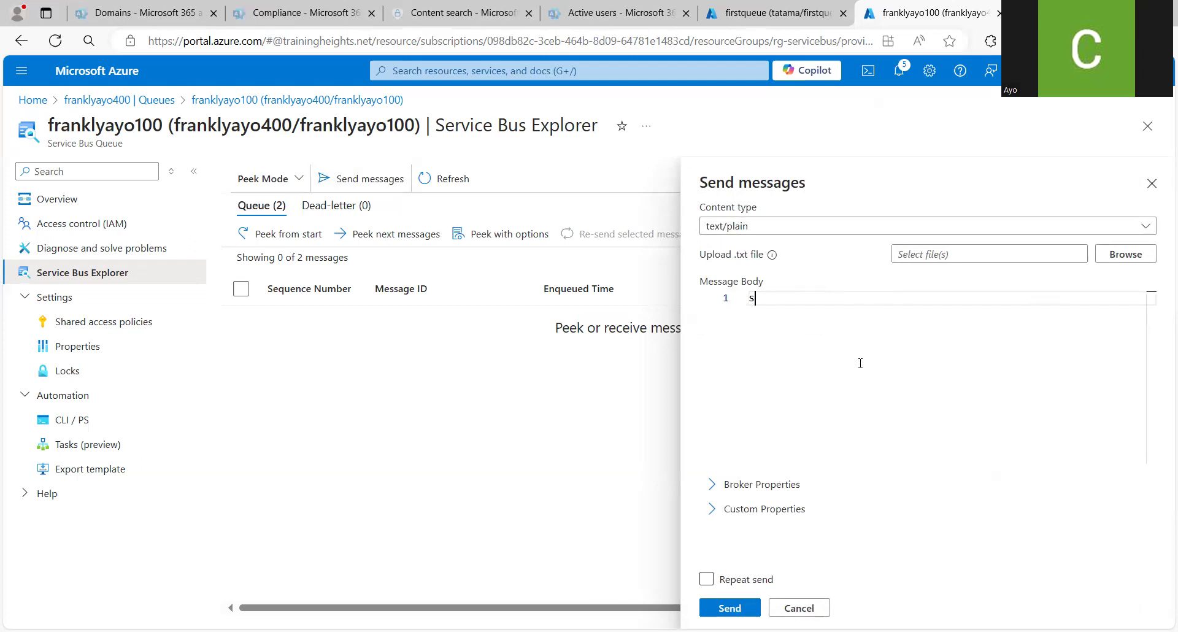
{"action": "type", "text": "tthird message"}
{"action": "double_click", "coordinate": [776, 300]}
{"action": "type", "text": "third"}
{"action": "left_click", "coordinate": [805, 383]}
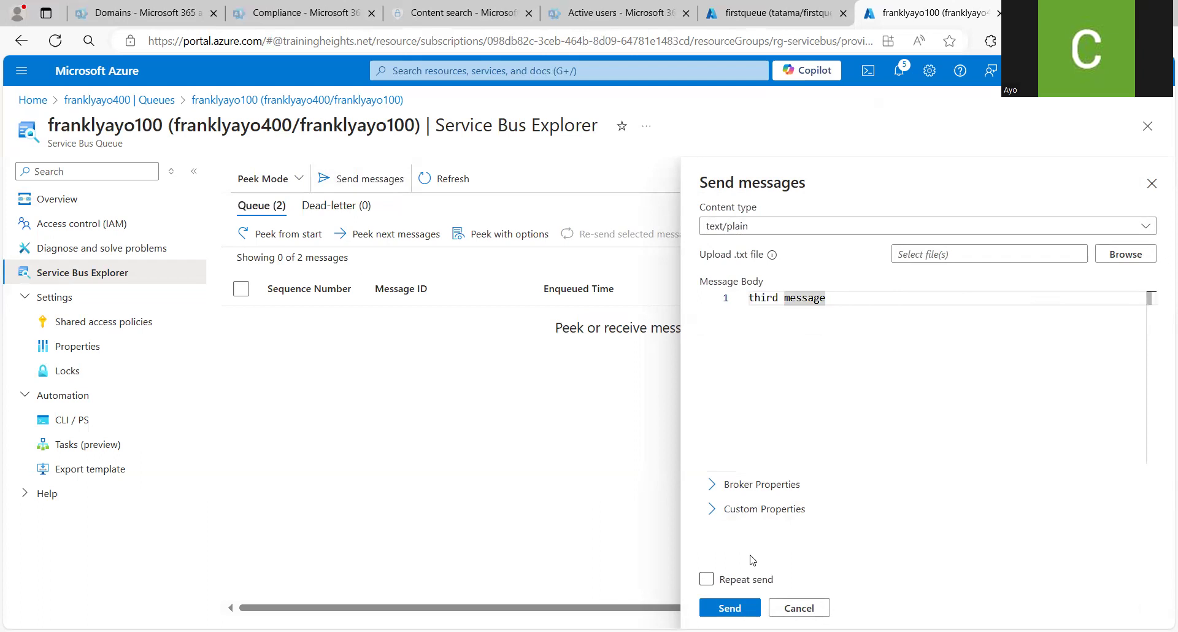
{"action": "left_click", "coordinate": [730, 607]}
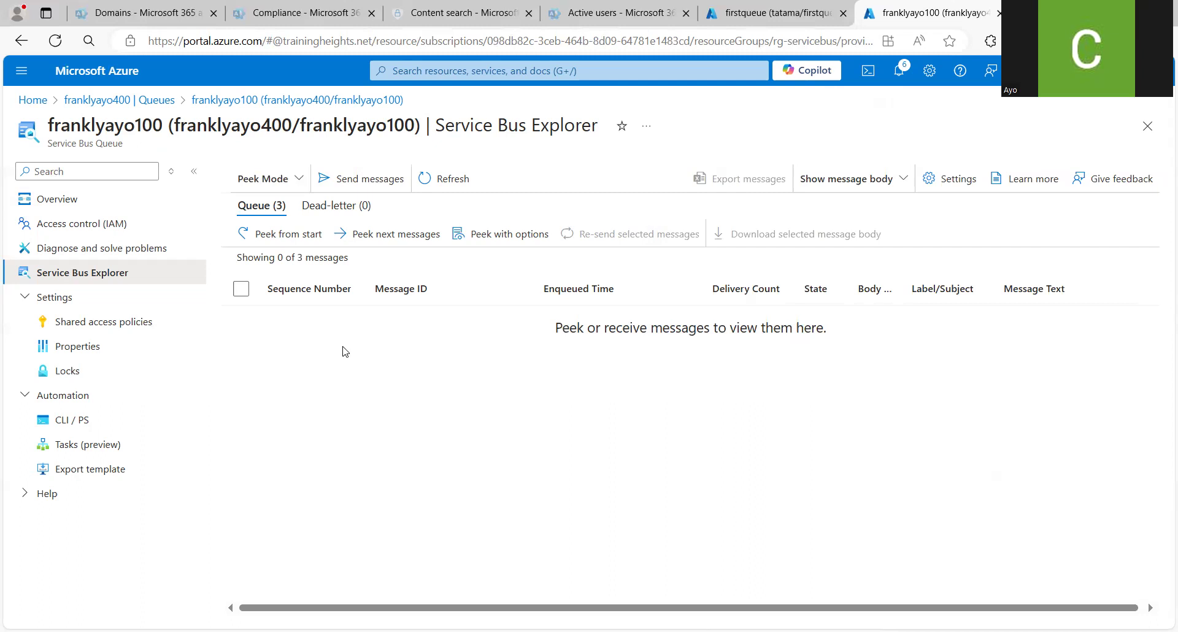
- Peek the queue's messages from the start, look at the Receive Mode options, and return to Peek Mode to peek from the start again
{"action": "left_click", "coordinate": [287, 242]}
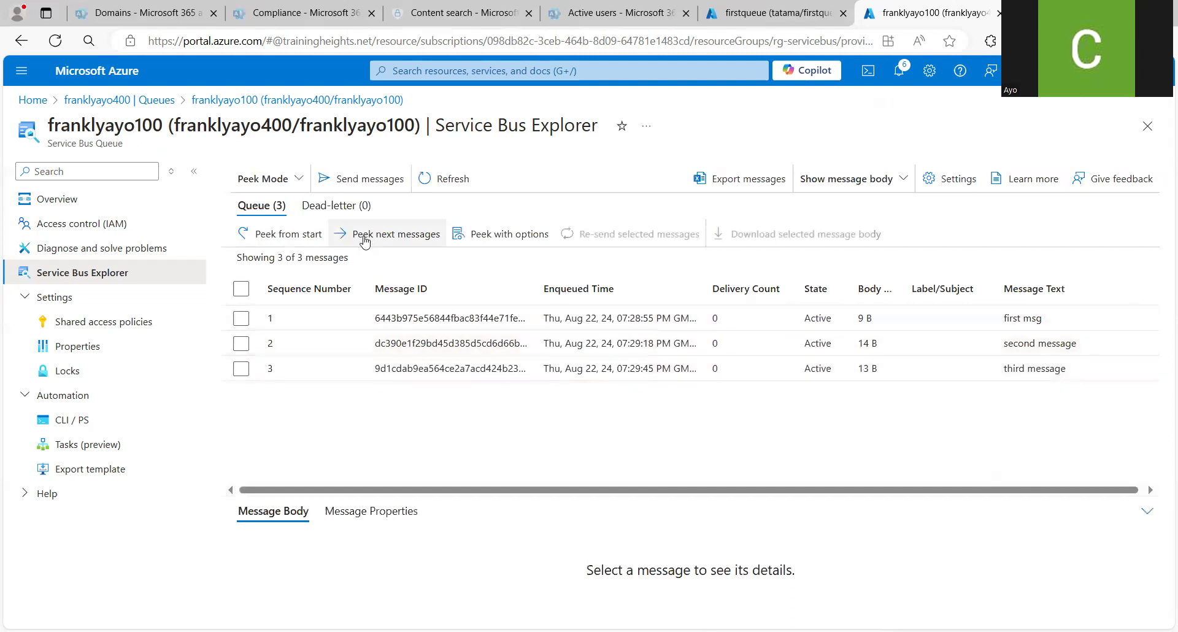
{"action": "left_click", "coordinate": [298, 180]}
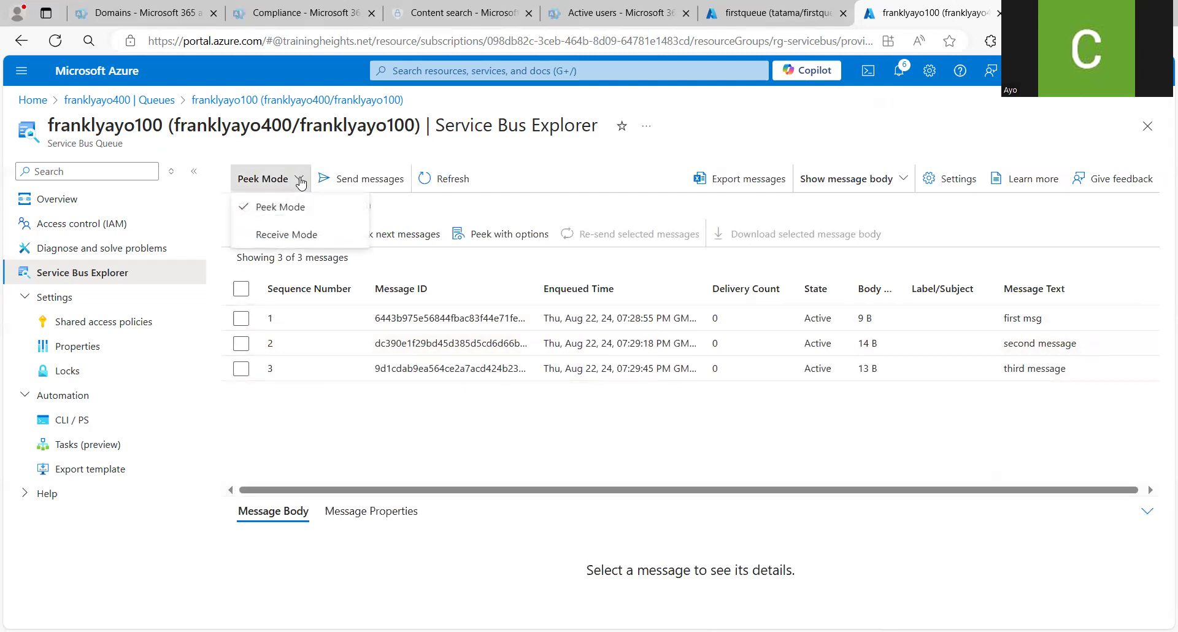
{"action": "left_click", "coordinate": [296, 241]}
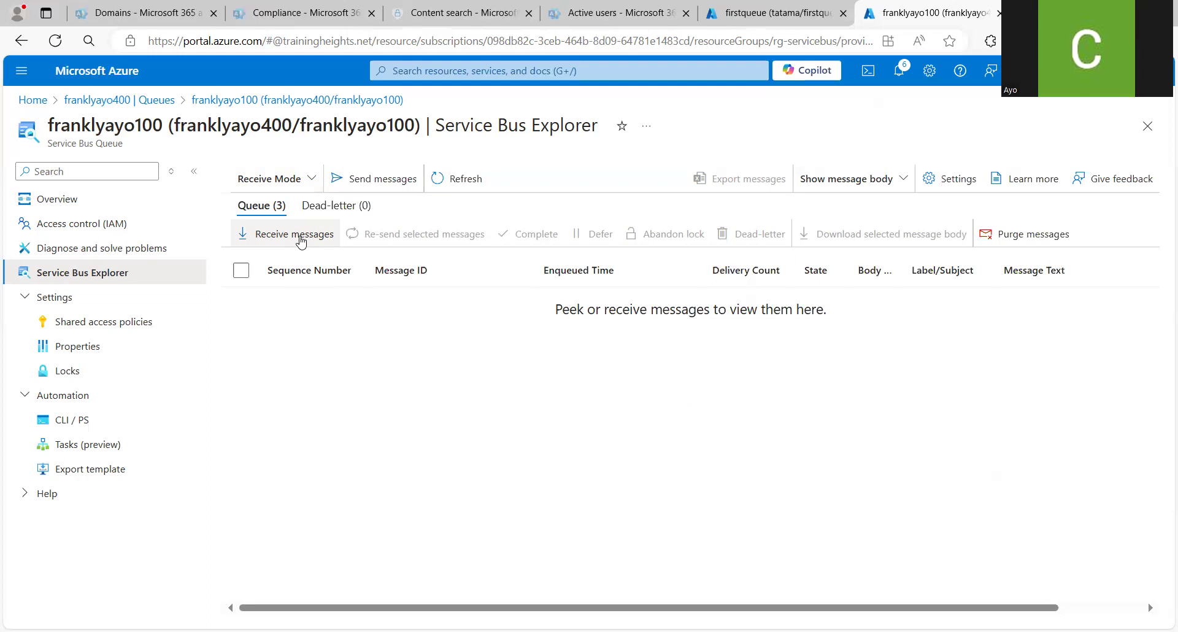
{"action": "left_click", "coordinate": [310, 179]}
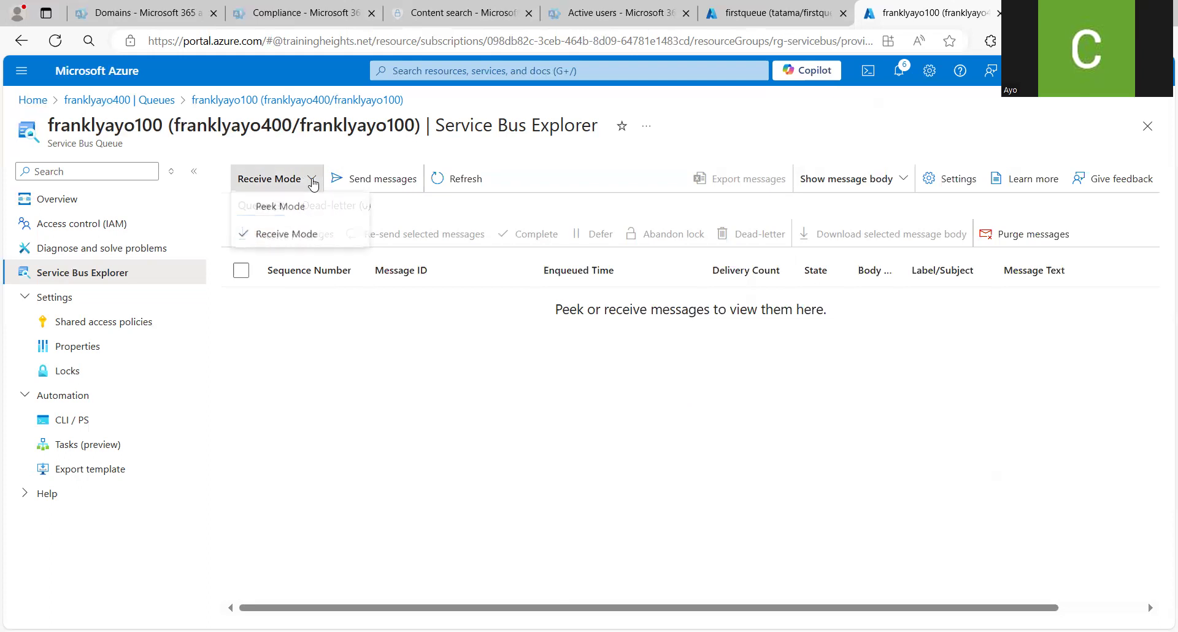
{"action": "left_click", "coordinate": [298, 214]}
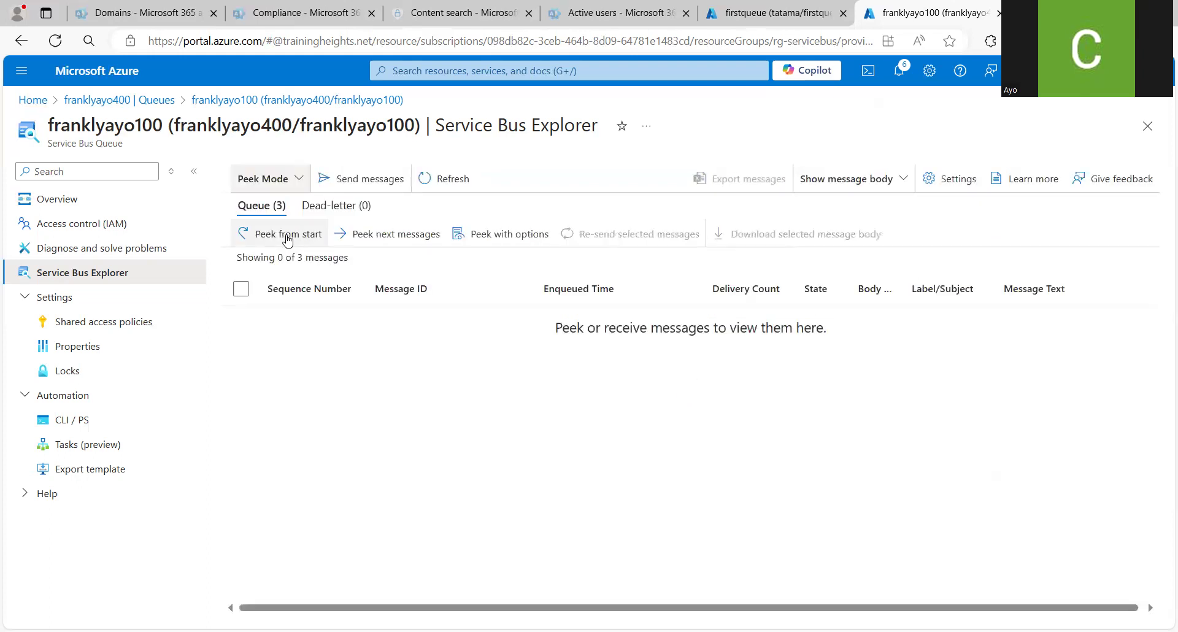
{"action": "left_click", "coordinate": [288, 237]}
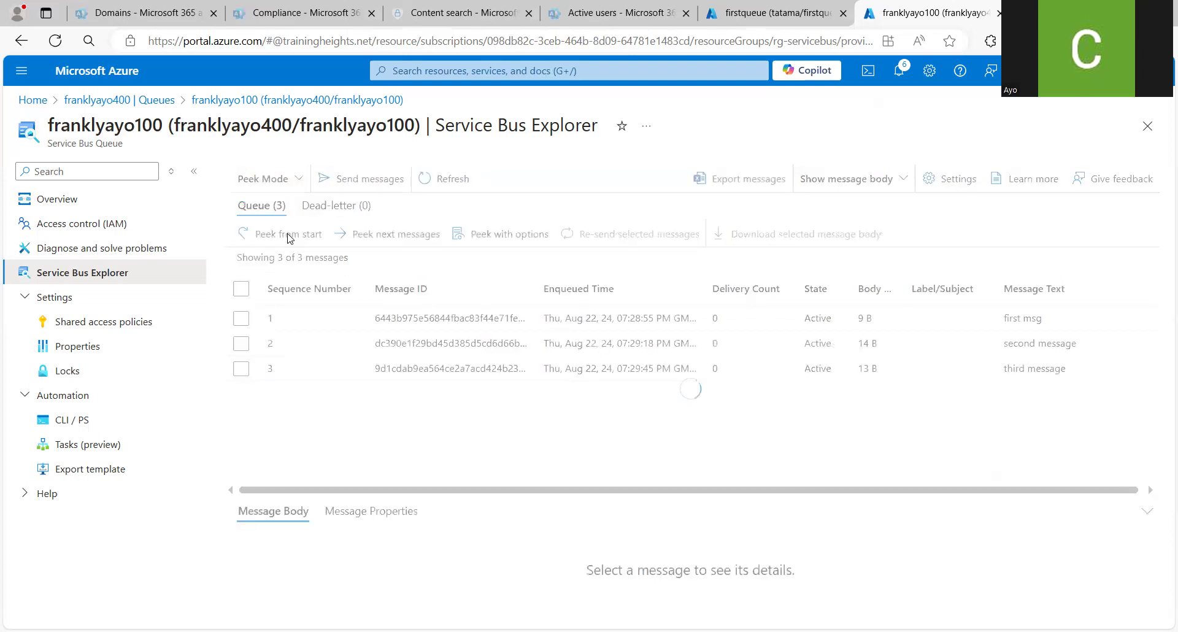
- Inspect the body and the message properties of the third message, and clear its selection
{"action": "left_click", "coordinate": [242, 370]}
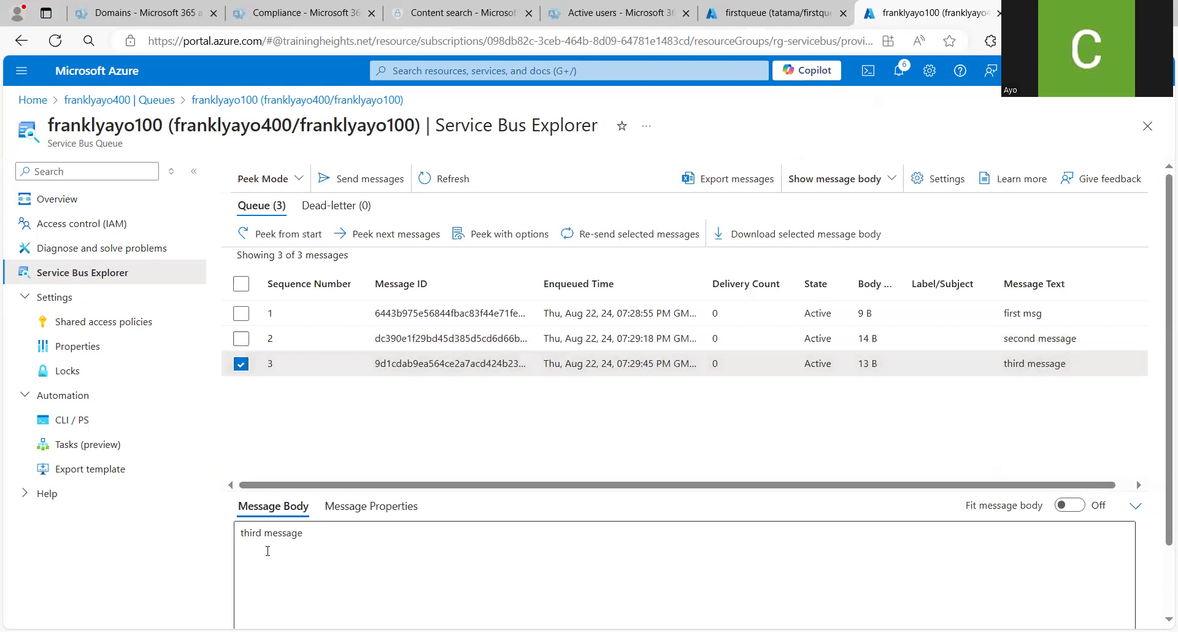
{"action": "left_click", "coordinate": [358, 518]}
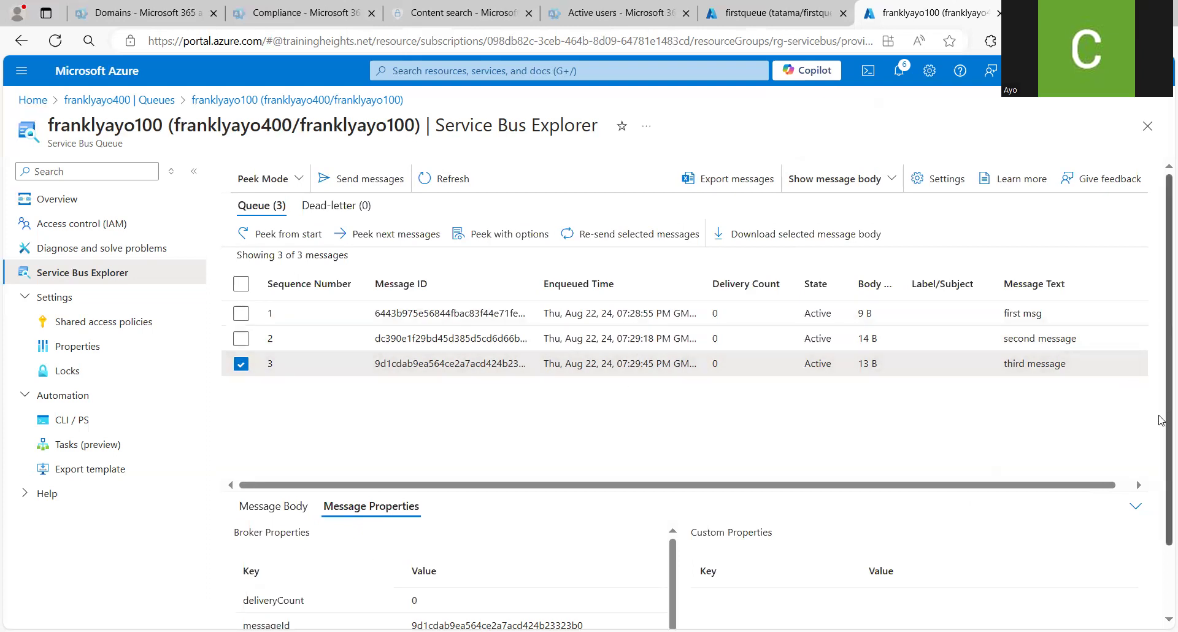
{"action": "scroll", "coordinate": [1160, 528], "scroll_direction": "down", "scroll_amount": 2}
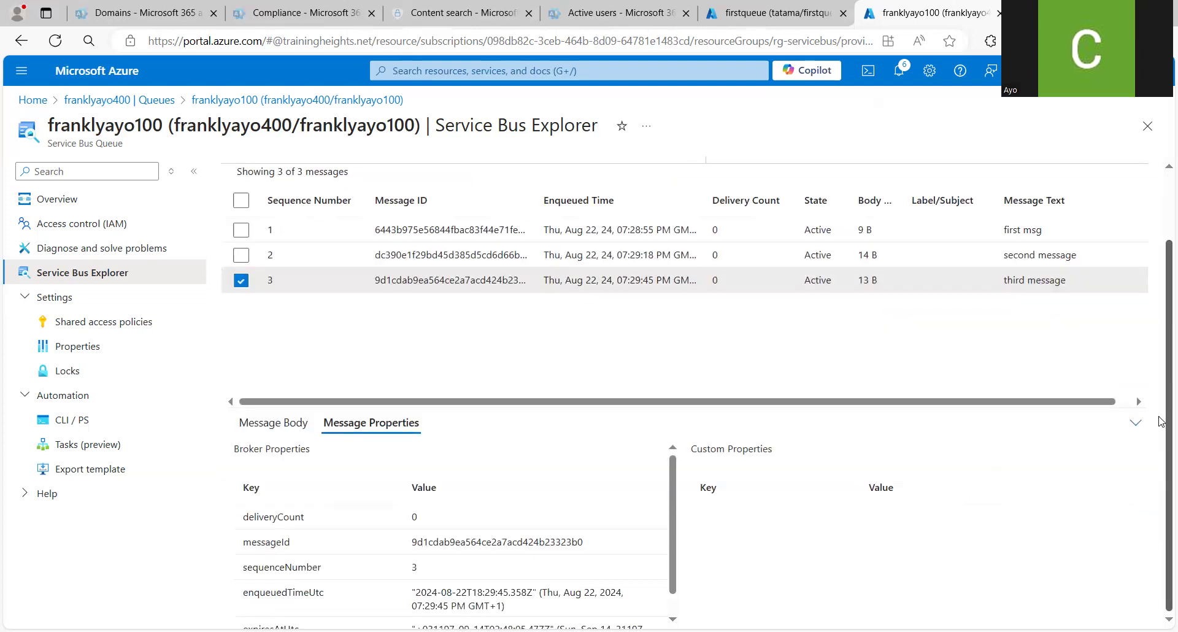
{"action": "scroll", "coordinate": [1161, 417], "scroll_direction": "up", "scroll_amount": 2}
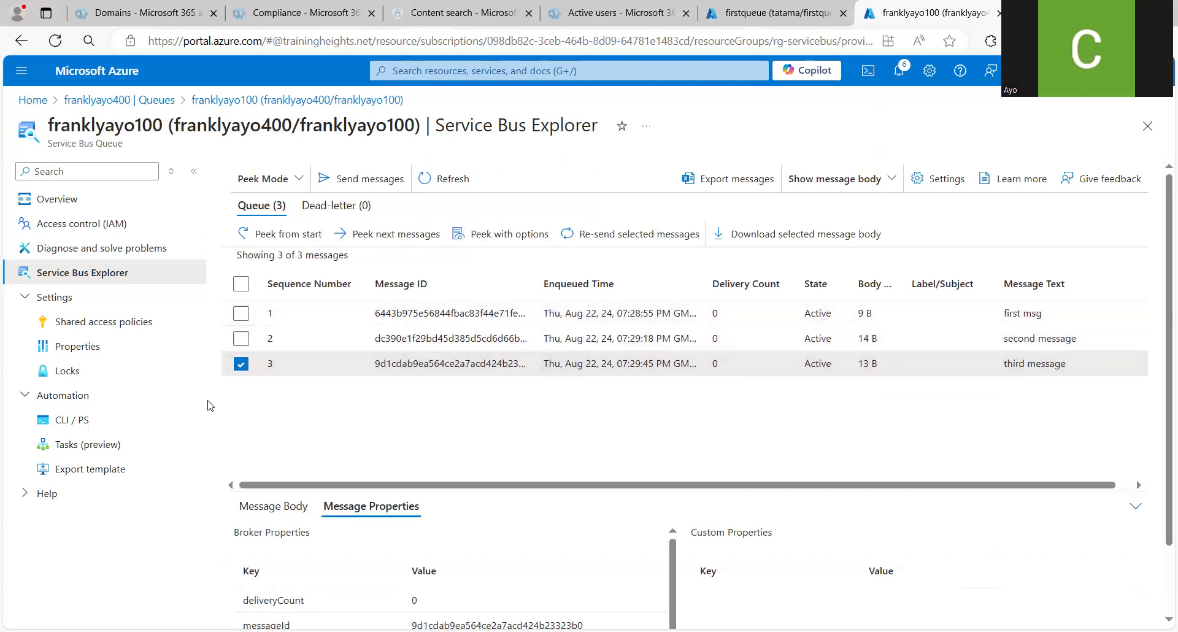
{"action": "left_click", "coordinate": [241, 365]}
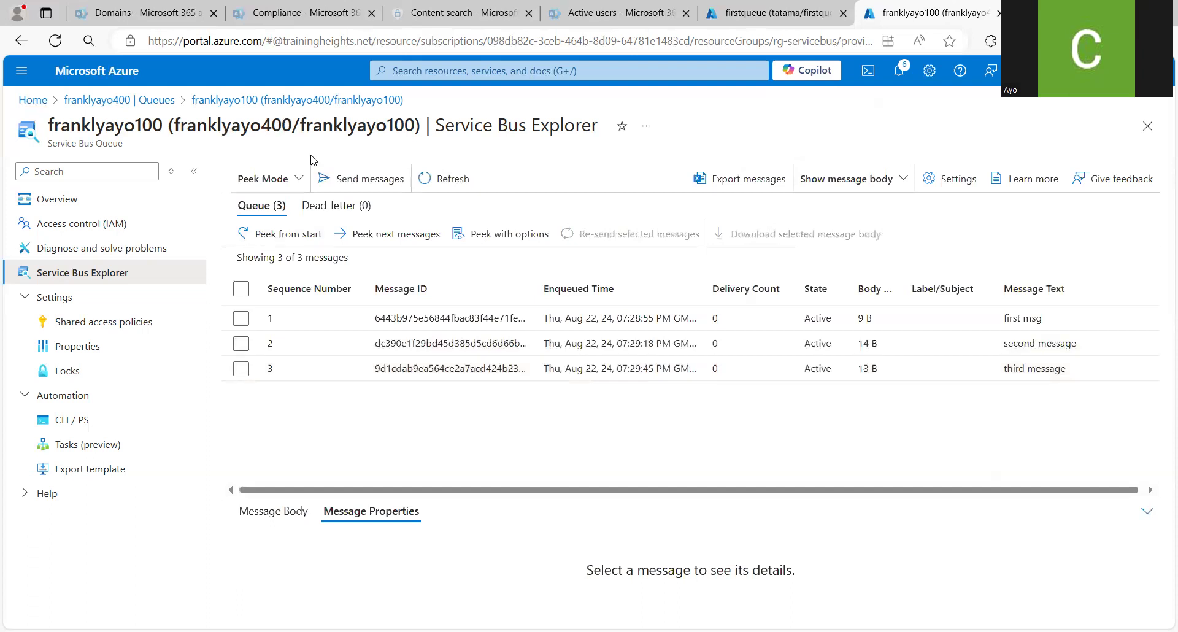
- Switch the explorer to Receive Mode and receive the first message from the queue
{"action": "left_click", "coordinate": [301, 185]}
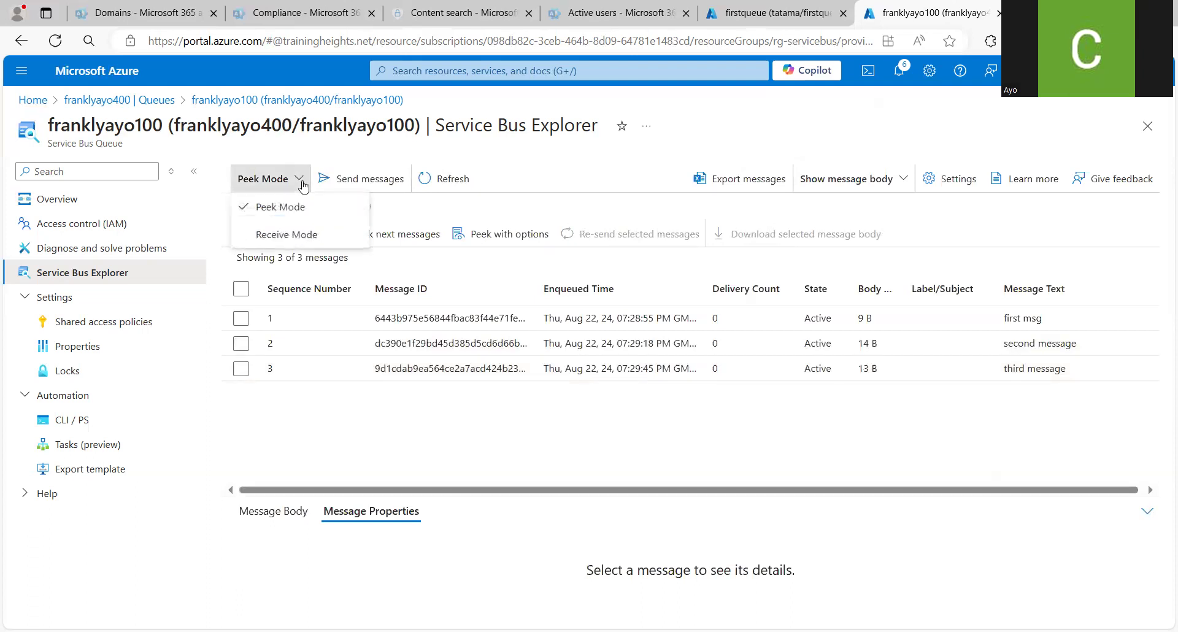
{"action": "left_click", "coordinate": [286, 234]}
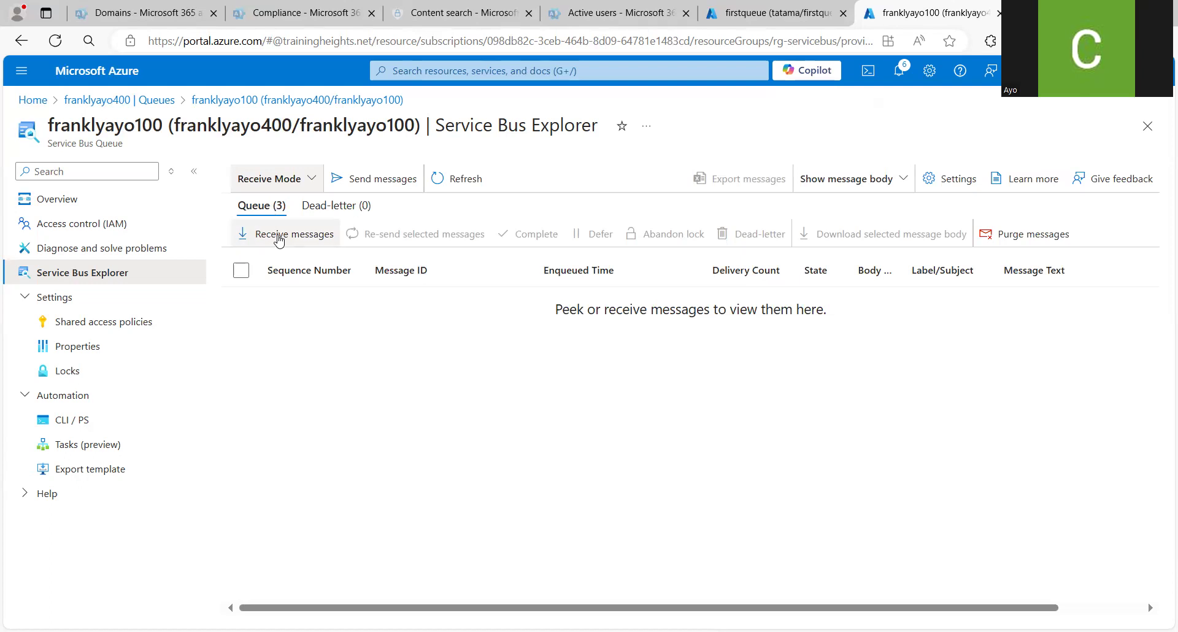
{"action": "left_click", "coordinate": [279, 236]}
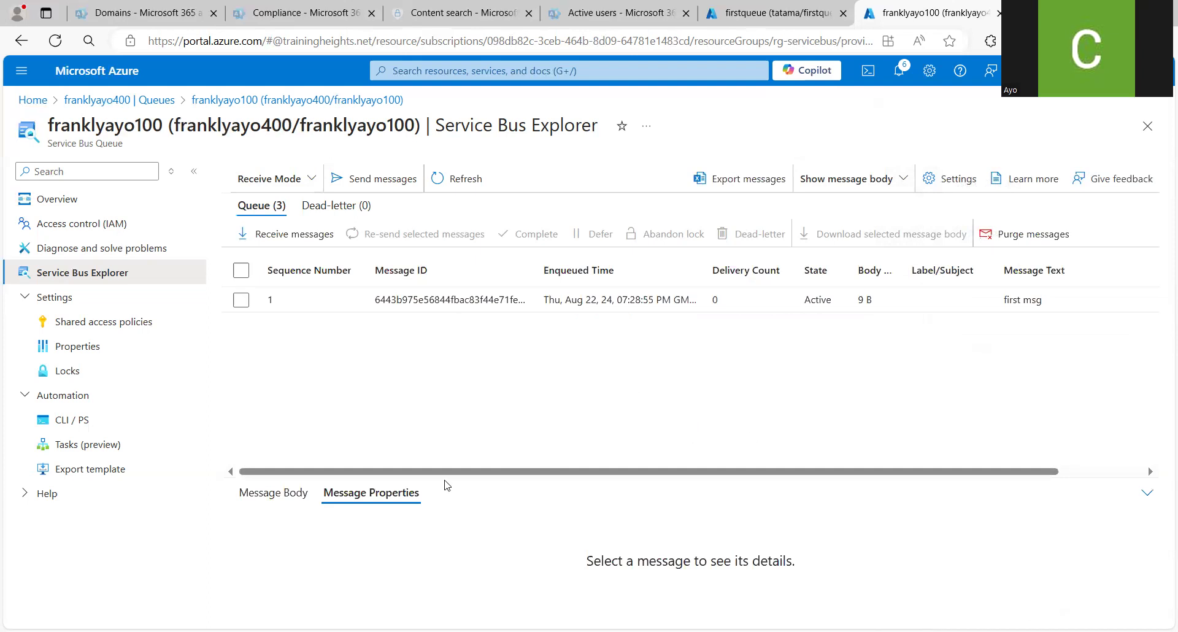
- Return to Peek Mode and peek from the start to check which messages are still in the queue
{"action": "left_click", "coordinate": [312, 182]}
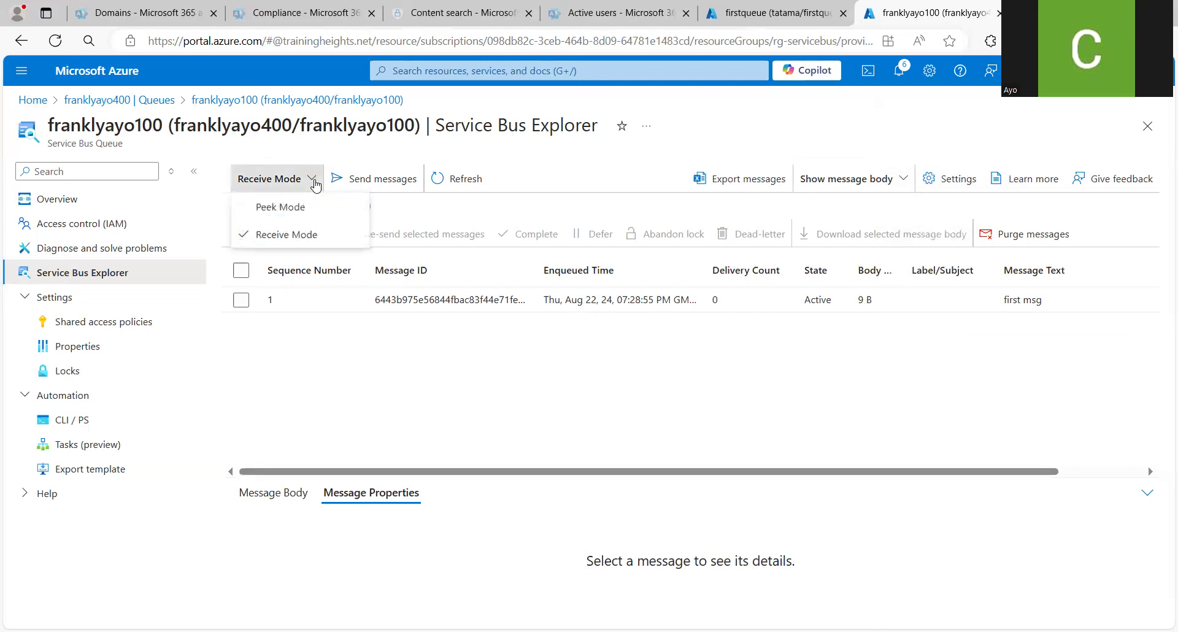
{"action": "left_click", "coordinate": [298, 206]}
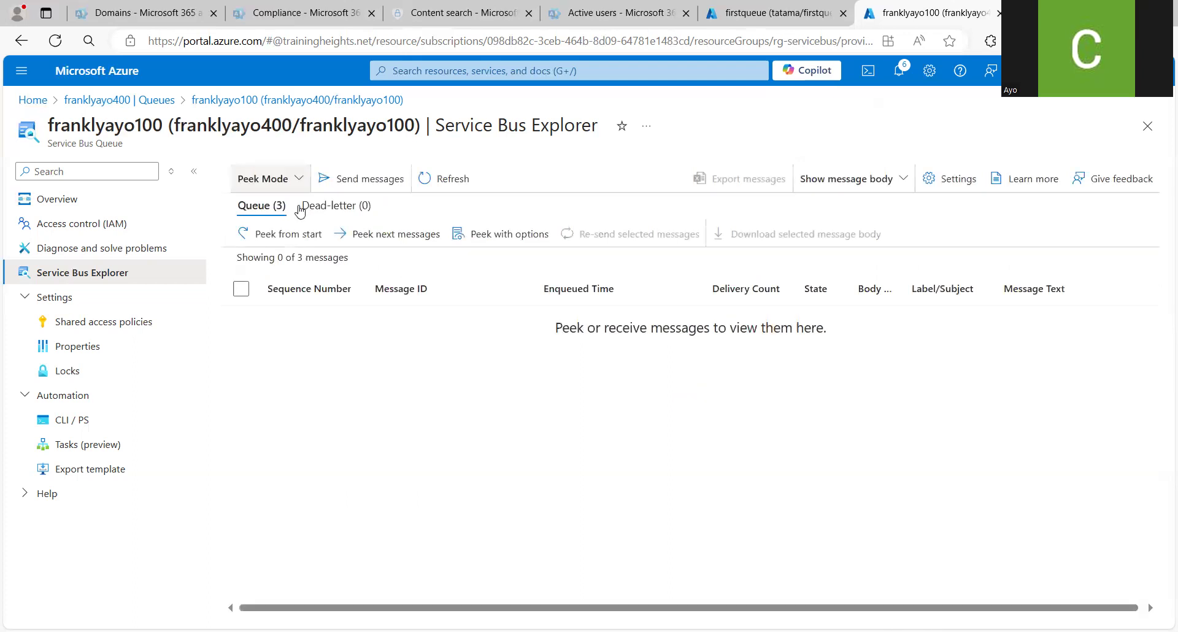
{"action": "left_click", "coordinate": [287, 236]}
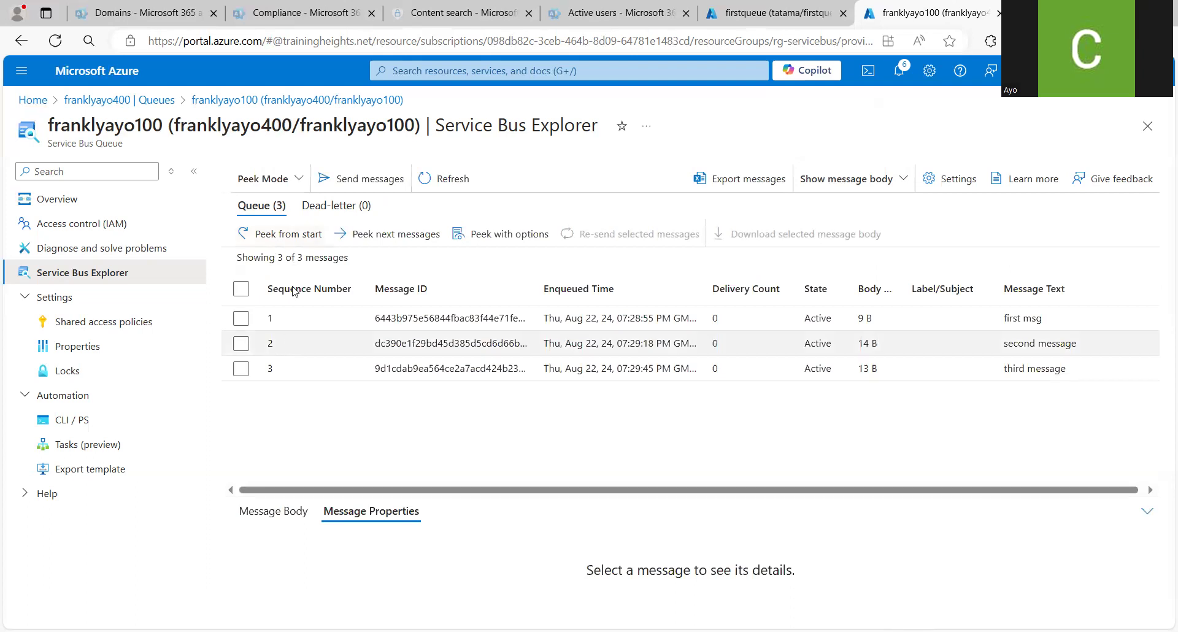
- Switch the explorer to Receive Mode and receive 1 message using ReceiveAndDelete with a maximum wait of 100 ms
{"action": "left_click", "coordinate": [300, 181]}
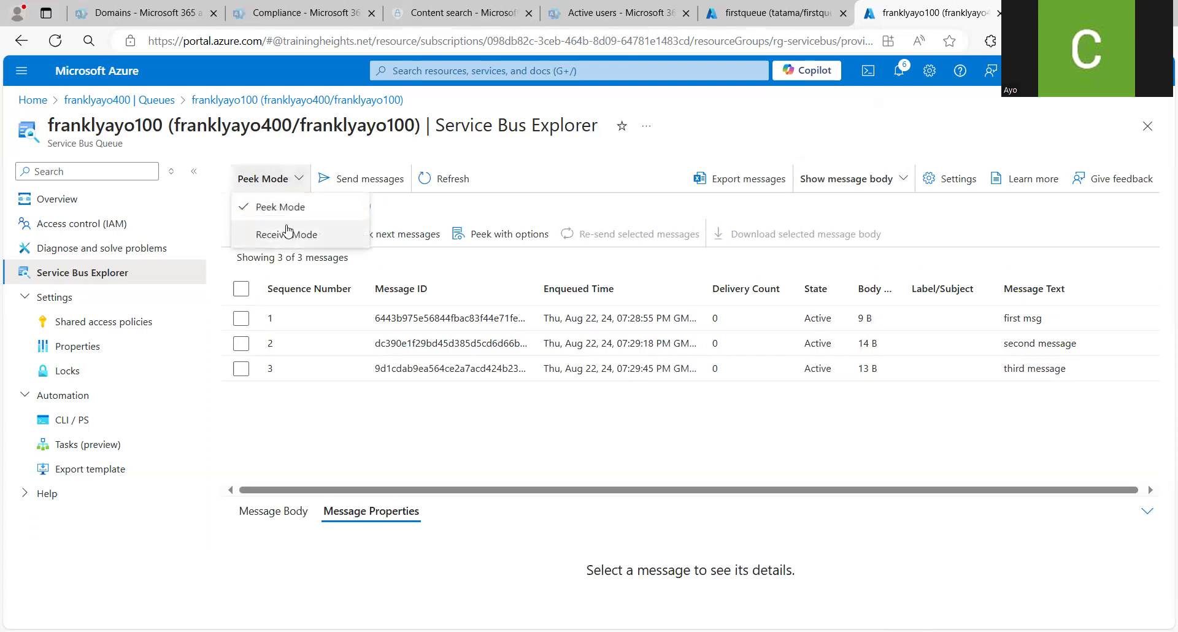
{"action": "left_click", "coordinate": [285, 235]}
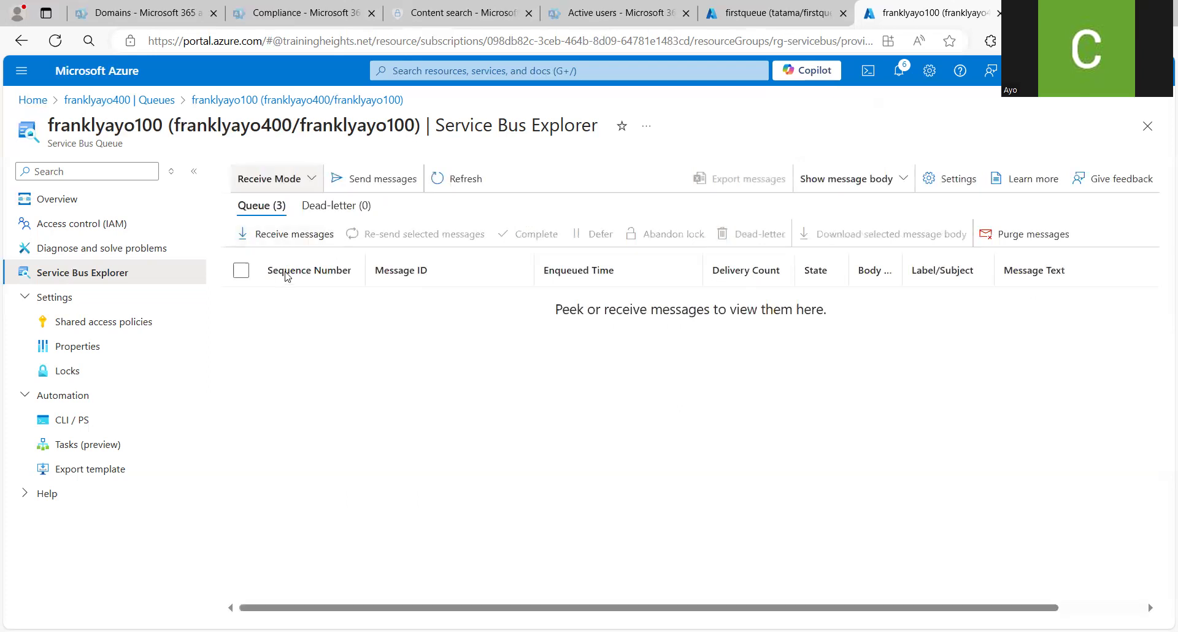
{"action": "left_click", "coordinate": [293, 236]}
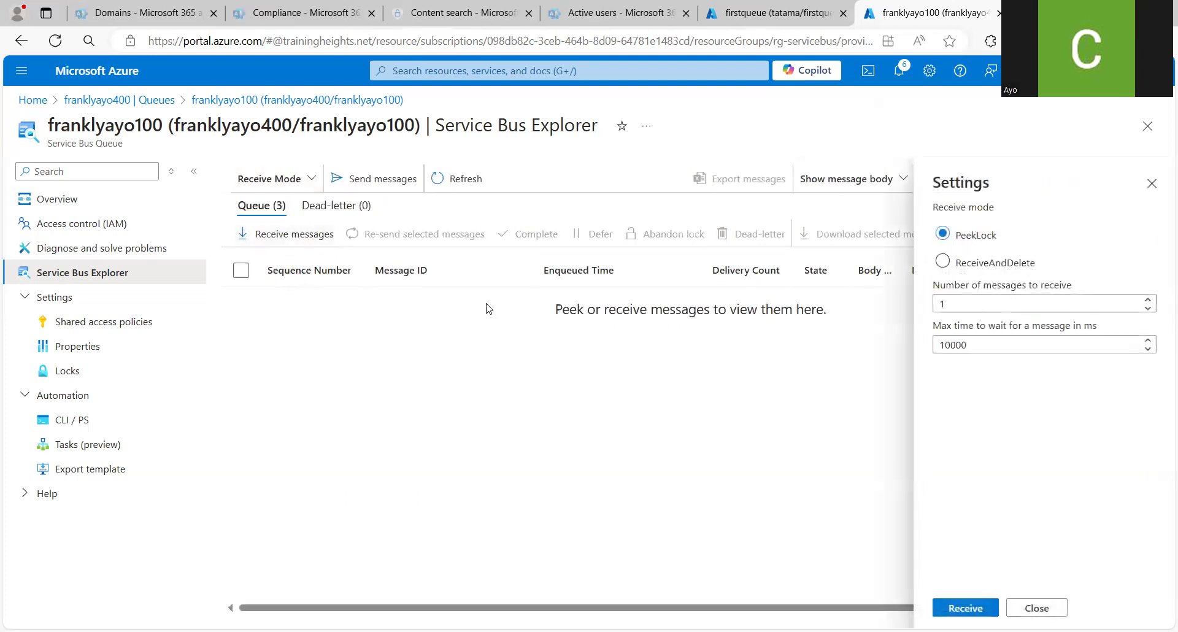
{"action": "left_click", "coordinate": [1147, 349]}
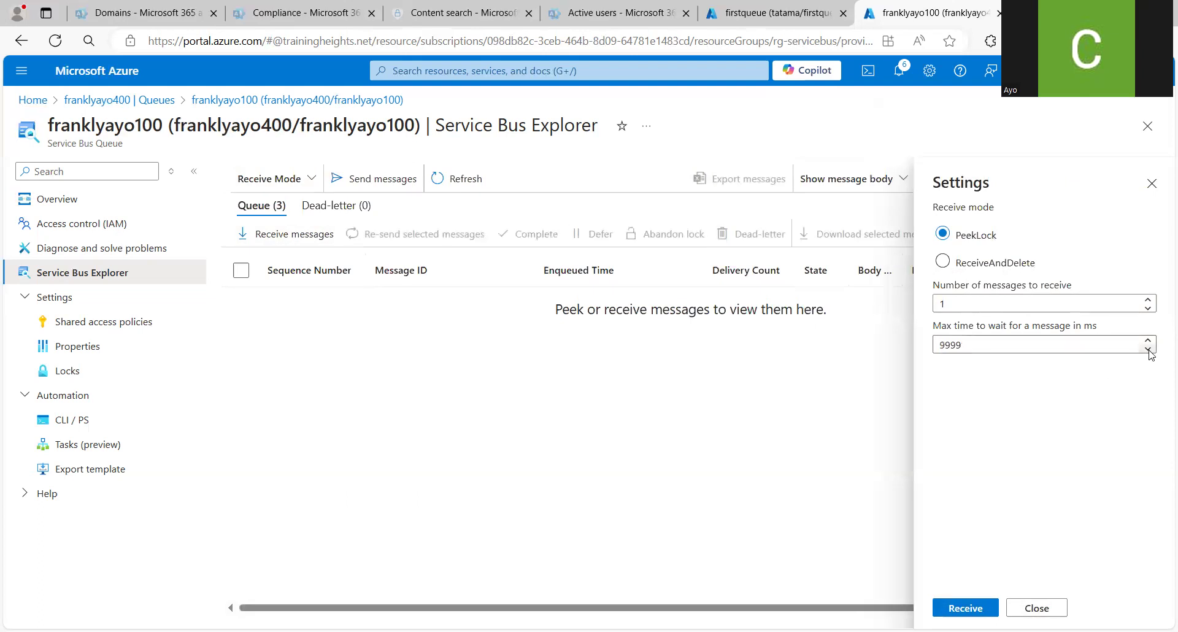
{"action": "double_click", "coordinate": [1084, 349]}
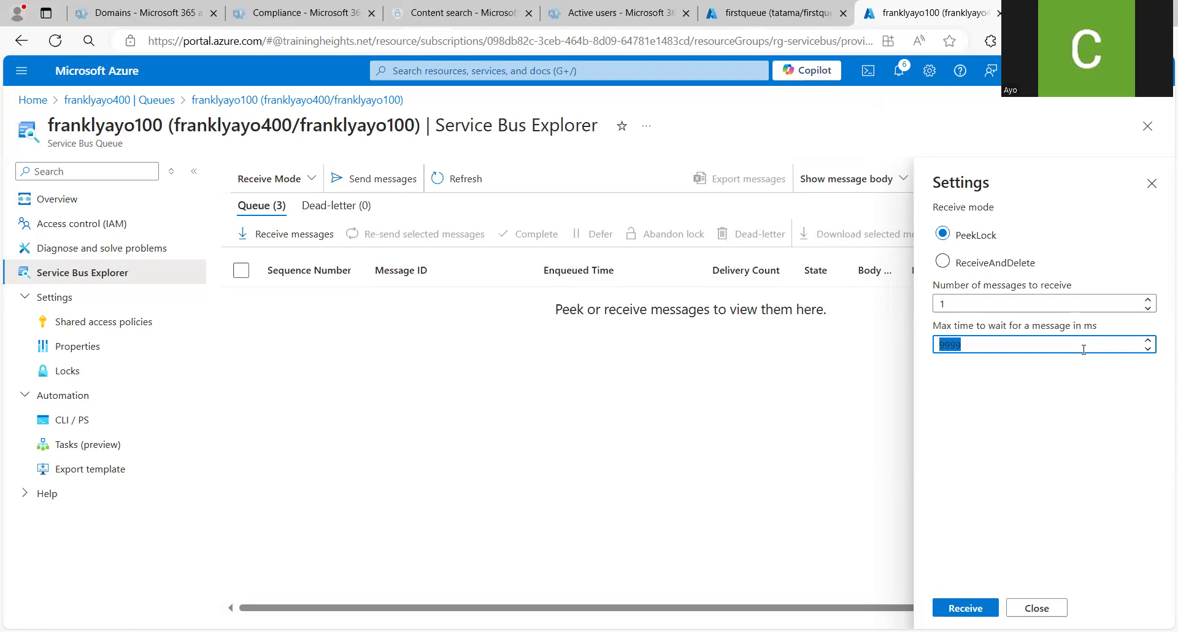
{"action": "type", "text": "100"}
{"action": "left_click", "coordinate": [950, 268]}
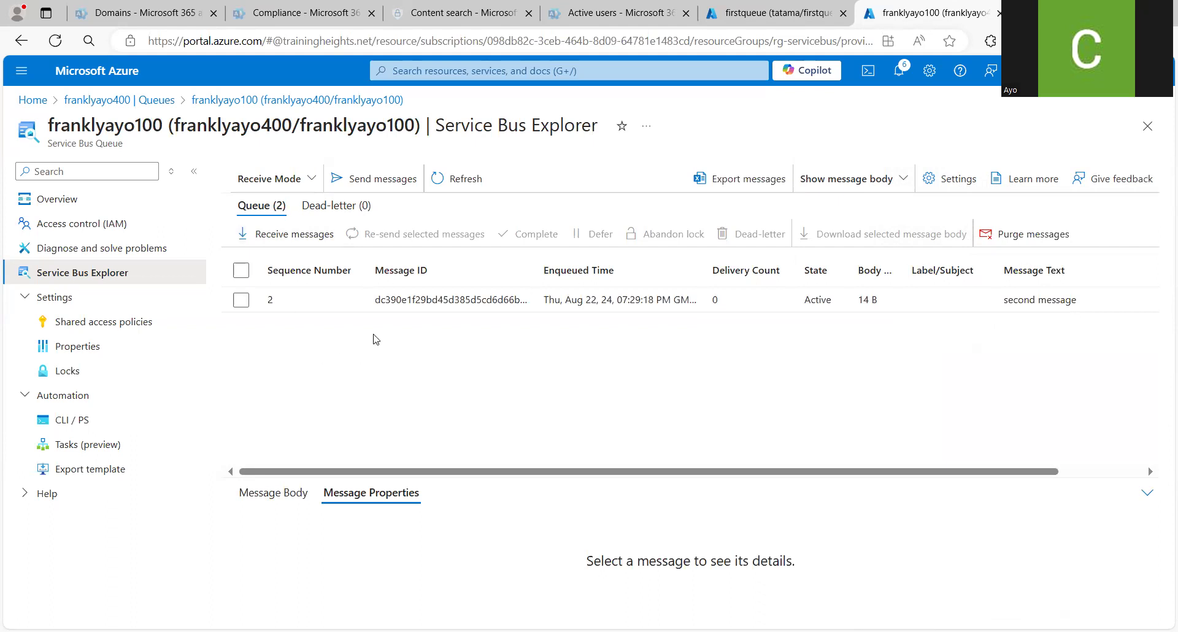
- Switch back to Peek Mode and peek from the start to check the queue's remaining messages
{"action": "left_click", "coordinate": [311, 180]}
{"action": "left_click", "coordinate": [297, 208]}
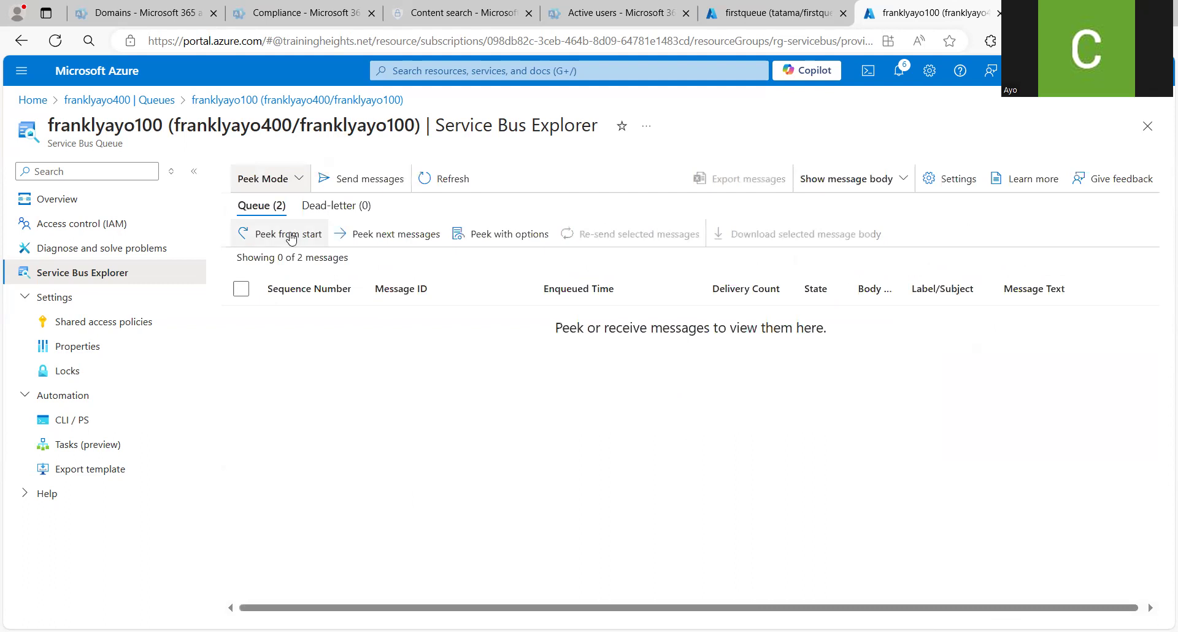
{"action": "left_click", "coordinate": [291, 236]}
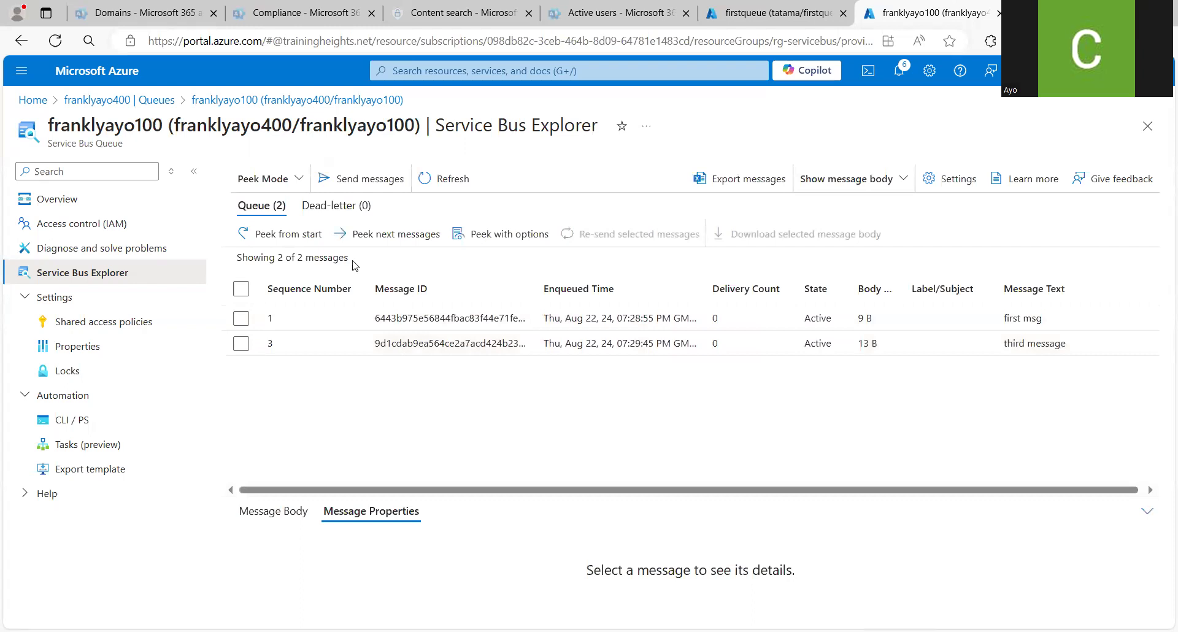
- In Receive Mode, receive one more message from the queue with the same ReceiveAndDelete and 100 ms wait settings
{"action": "left_click", "coordinate": [300, 179]}
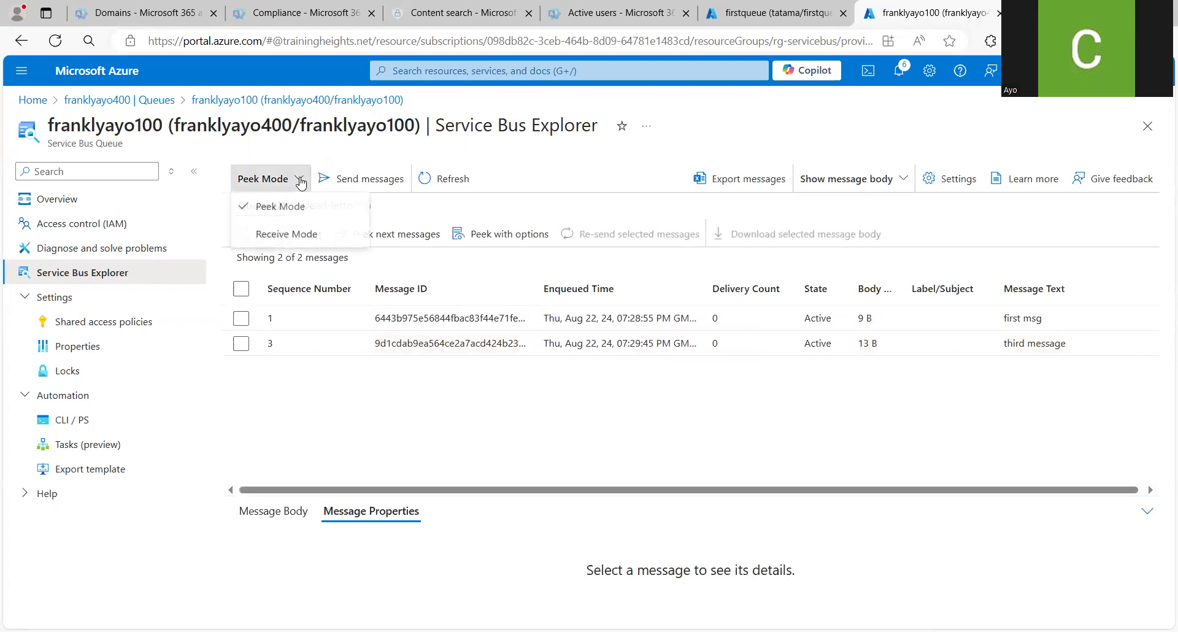
{"action": "left_click", "coordinate": [292, 239]}
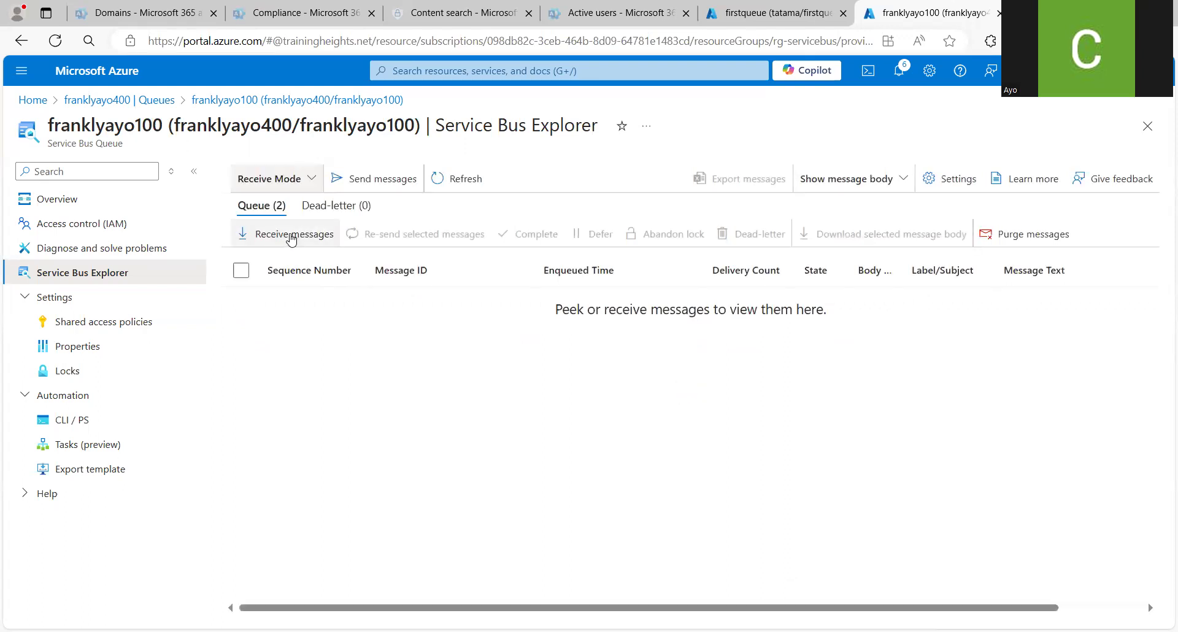
{"action": "left_click", "coordinate": [291, 236]}
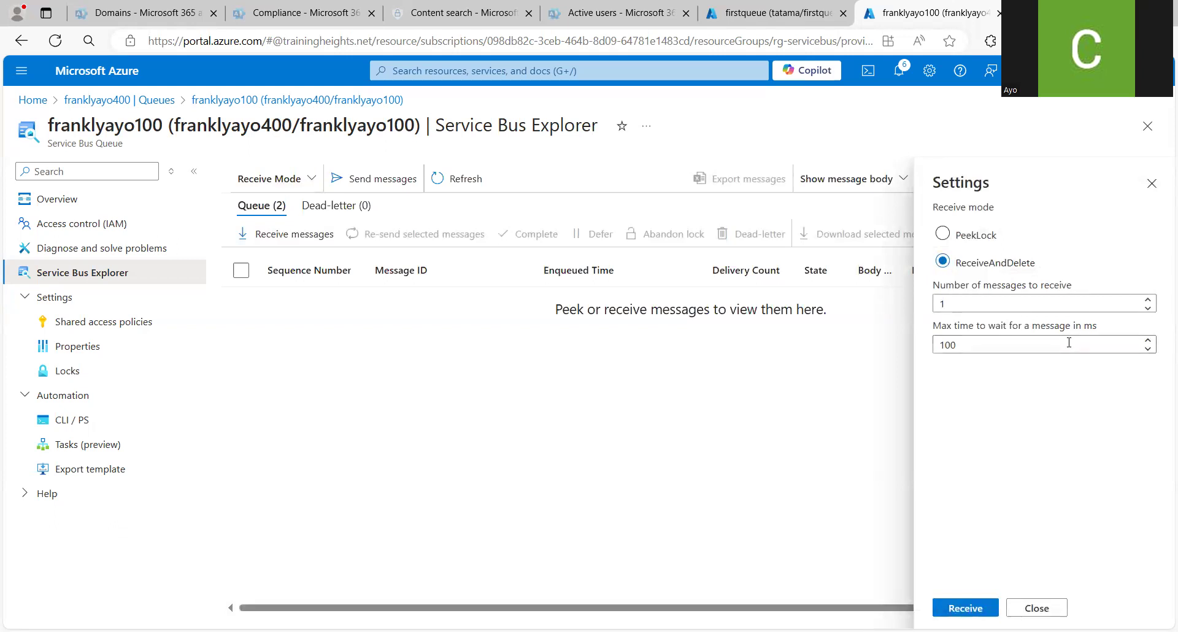
{"action": "key", "text": "Return"}
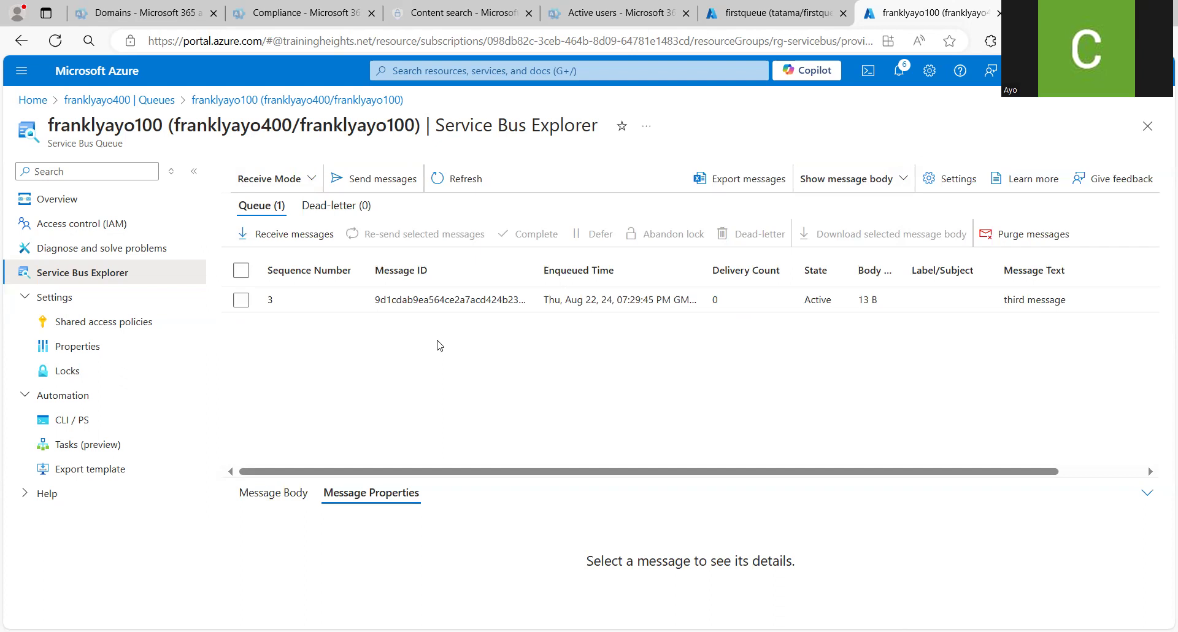
- Switch to Peek Mode and back to Receive Mode, and try to receive another message using ReceiveAndDelete with a 100 ms maximum wait
{"action": "left_click", "coordinate": [313, 179]}
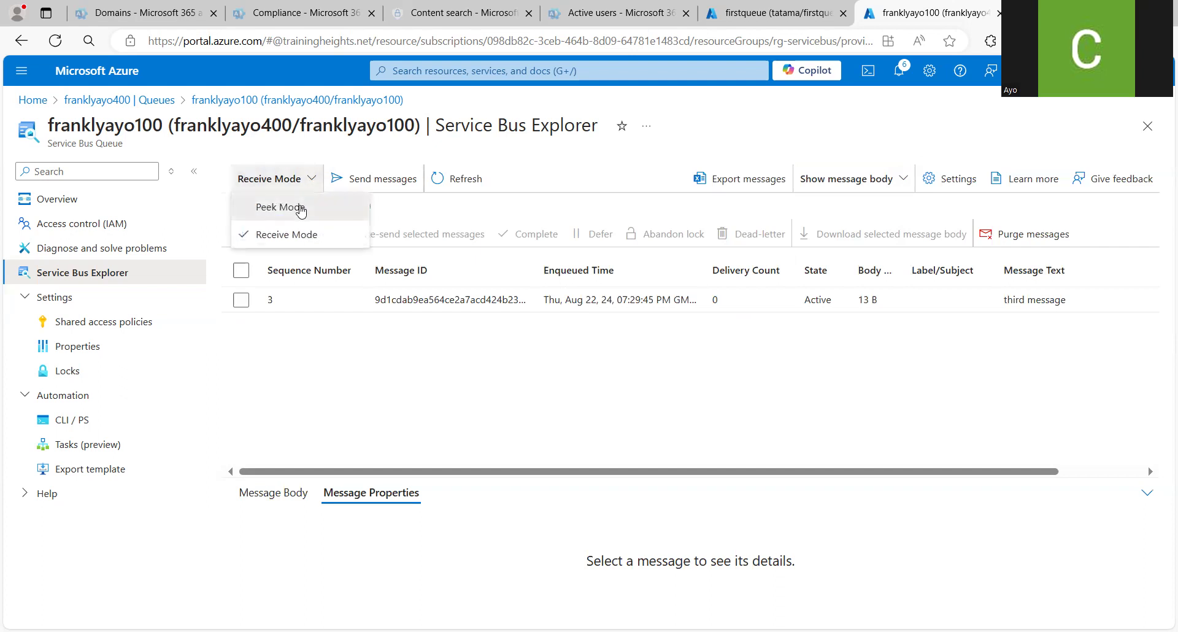
{"action": "left_click", "coordinate": [300, 208]}
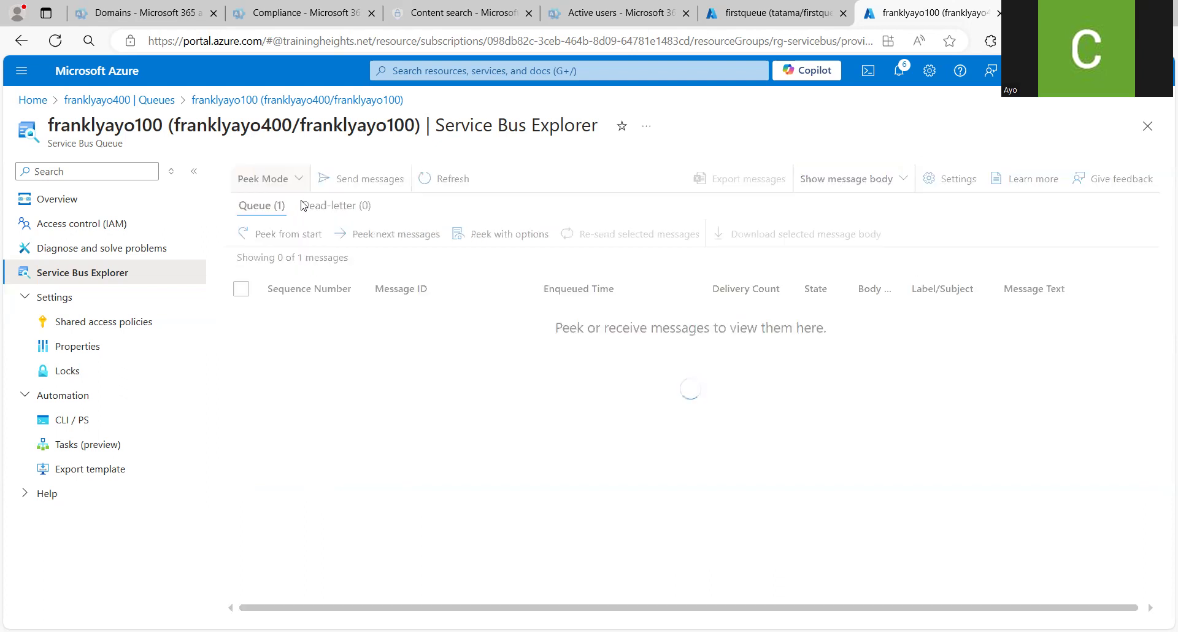
{"action": "left_click", "coordinate": [303, 184]}
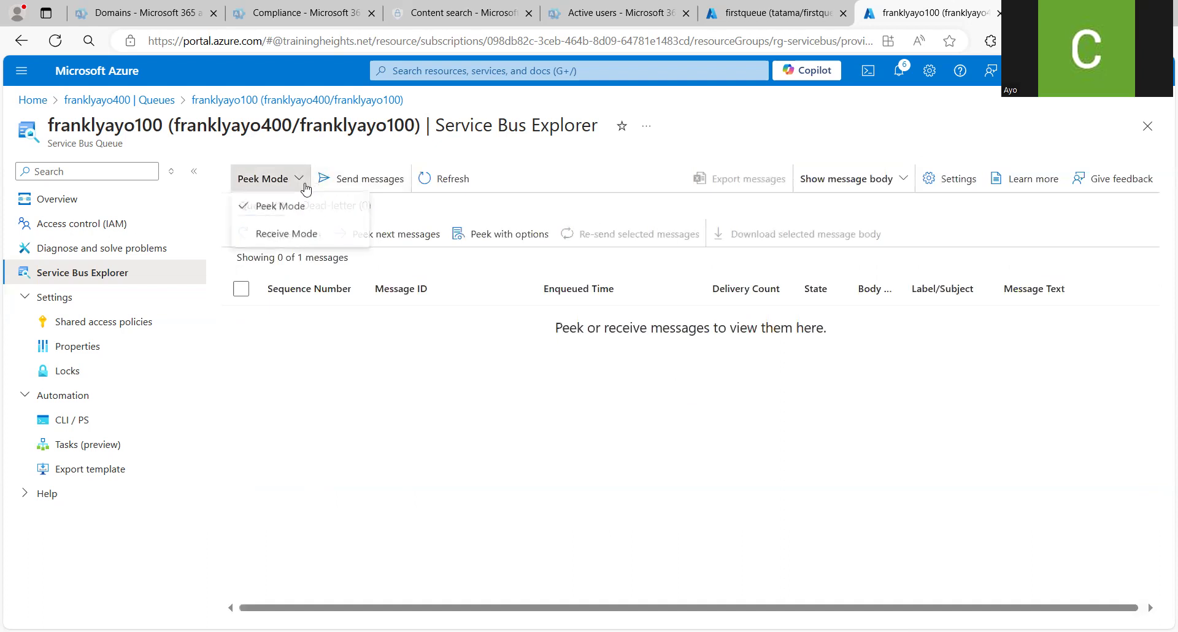
{"action": "left_click", "coordinate": [288, 232]}
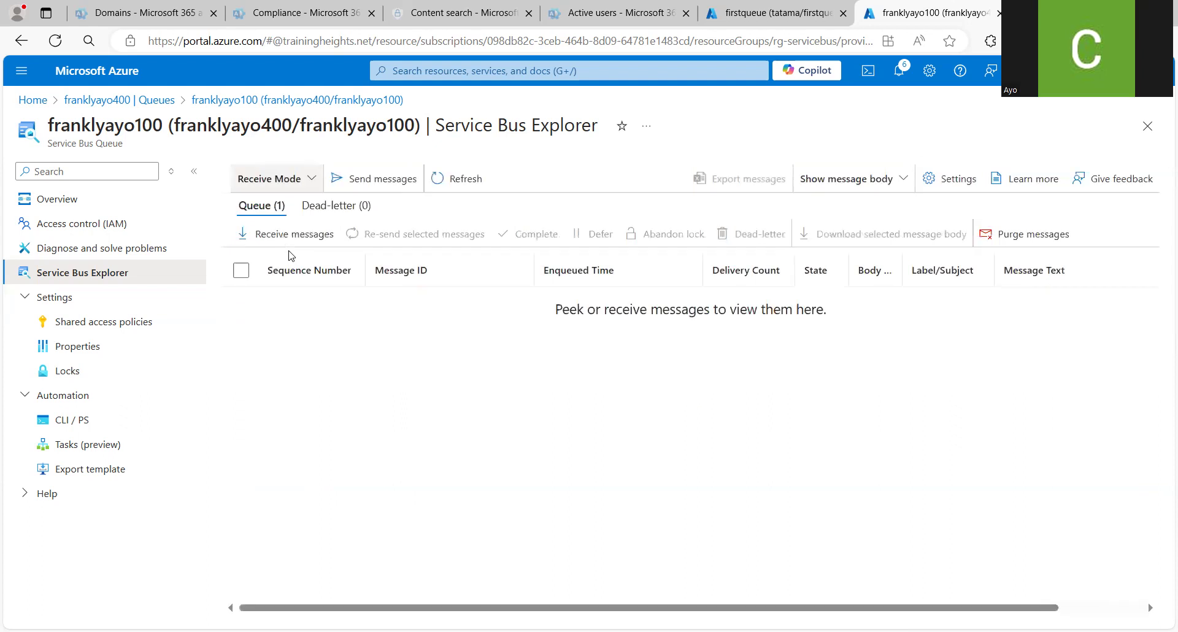
{"action": "left_click", "coordinate": [288, 234]}
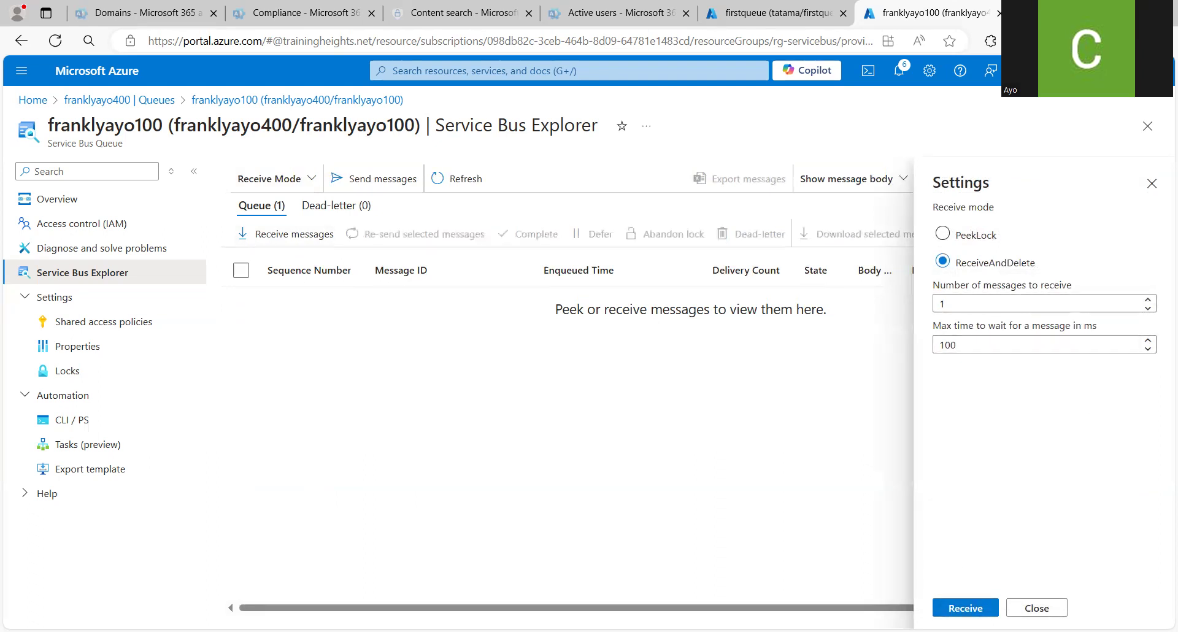
{"action": "left_click", "coordinate": [965, 608]}
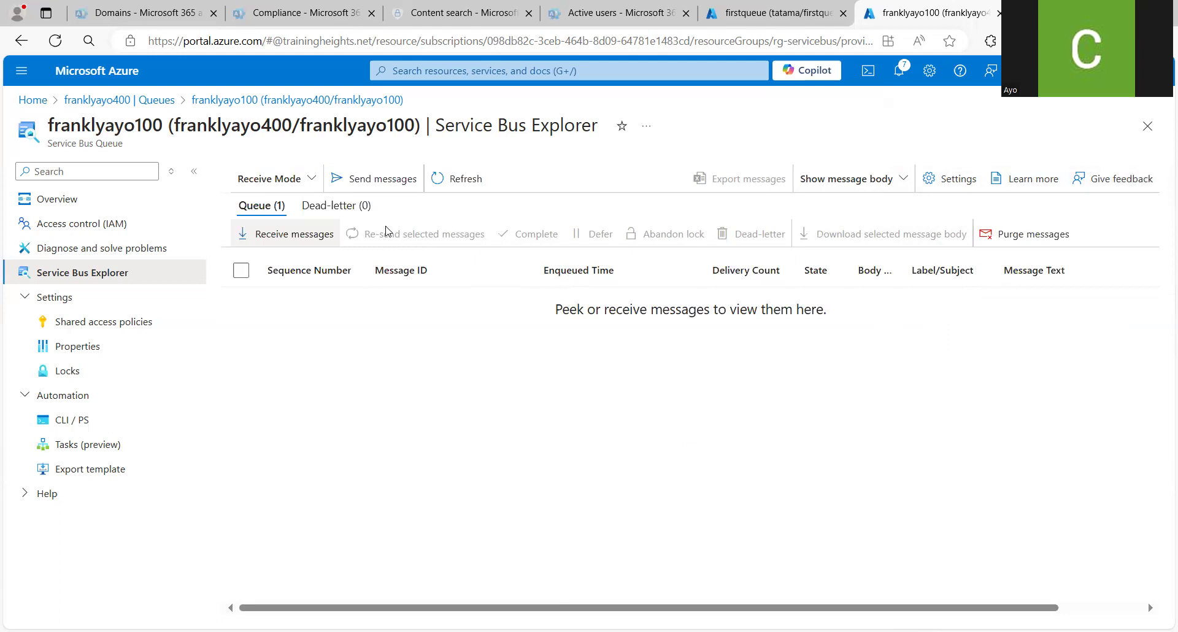
- Return the explorer to Peek Mode to check the queue
{"action": "left_click", "coordinate": [315, 182]}
{"action": "left_click", "coordinate": [294, 215]}
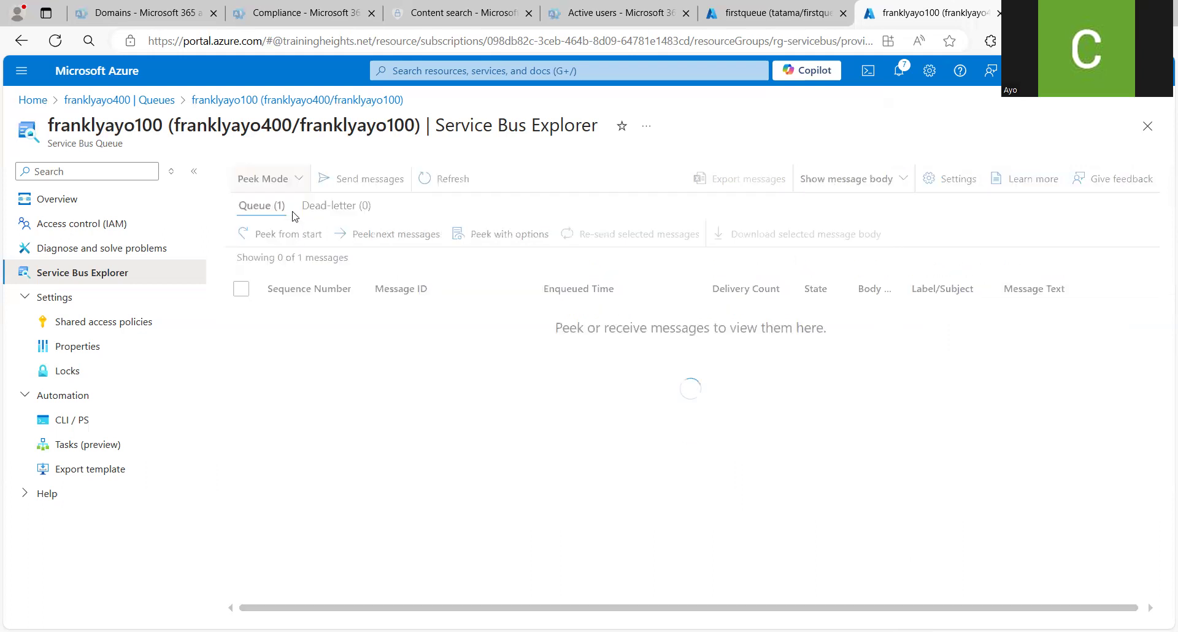